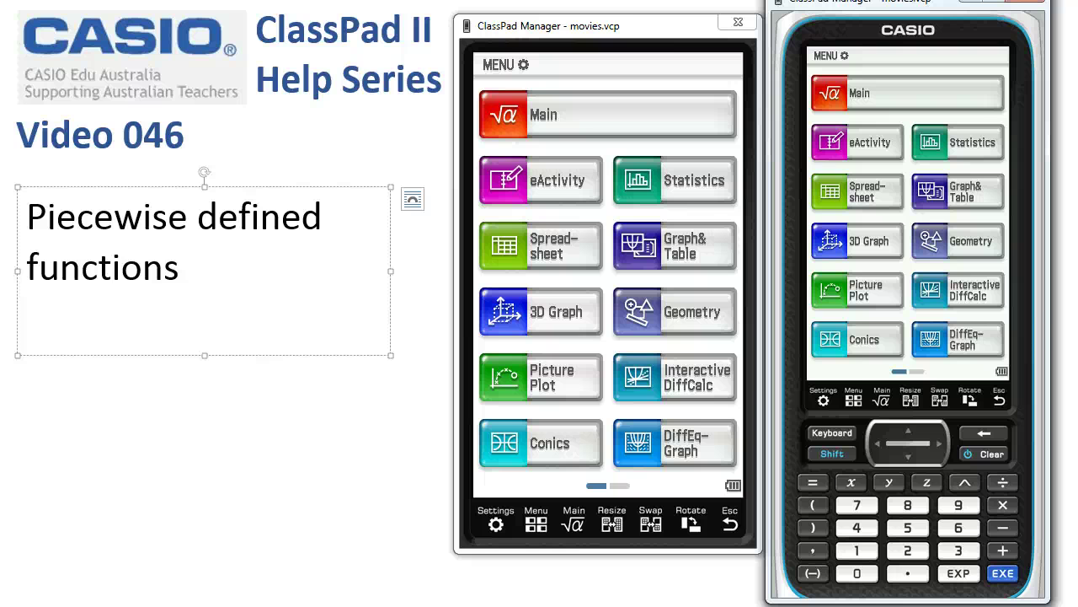
Open the Main app and show the on-screen keyboard's Math3 definition keys.
{"action": "left_click", "coordinate": [678, 112]}
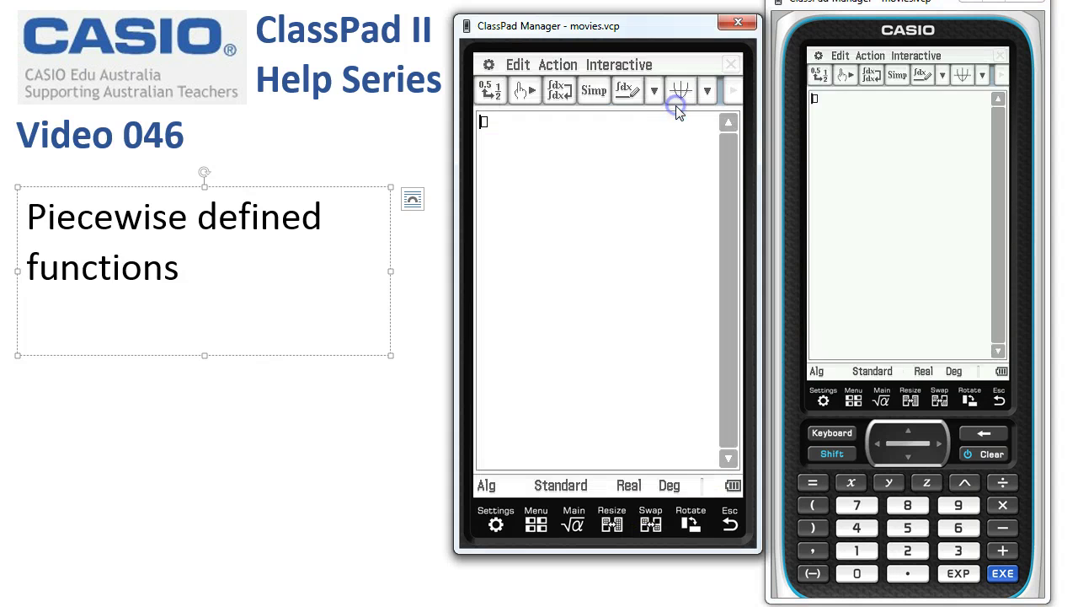
{"action": "left_click", "coordinate": [823, 433]}
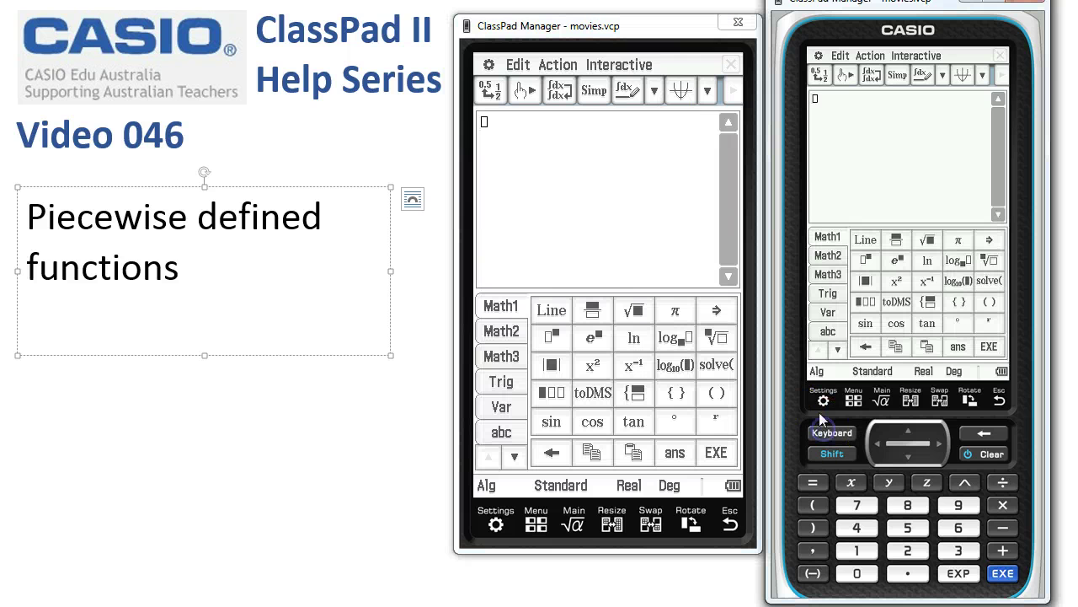
{"action": "left_click", "coordinate": [503, 356]}
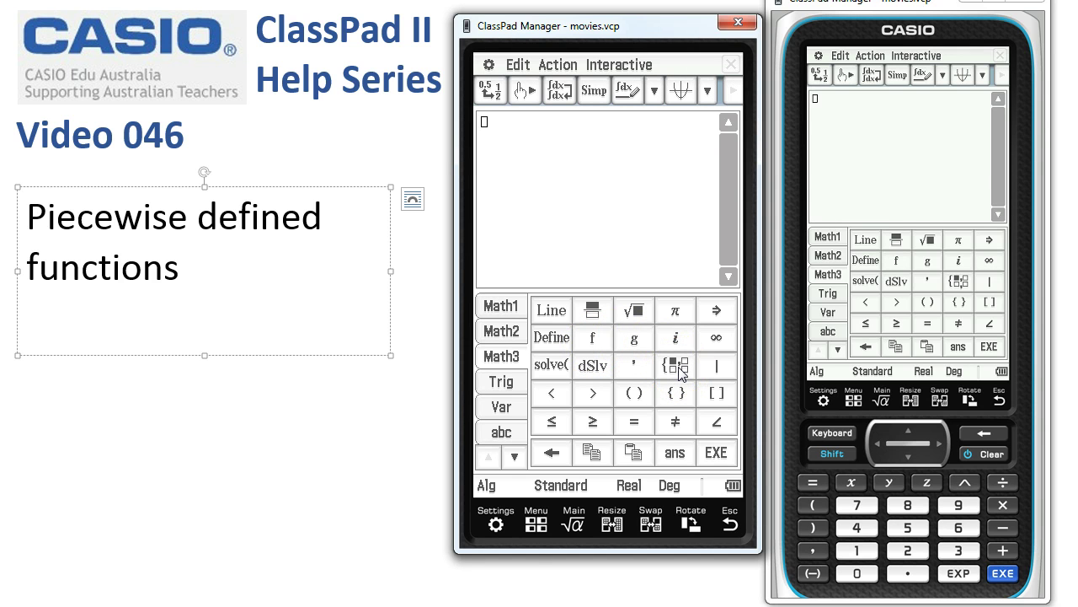
Enter Define f(x)= followed by a three-row piecewise brace with empty slots.
{"action": "left_click", "coordinate": [554, 339]}
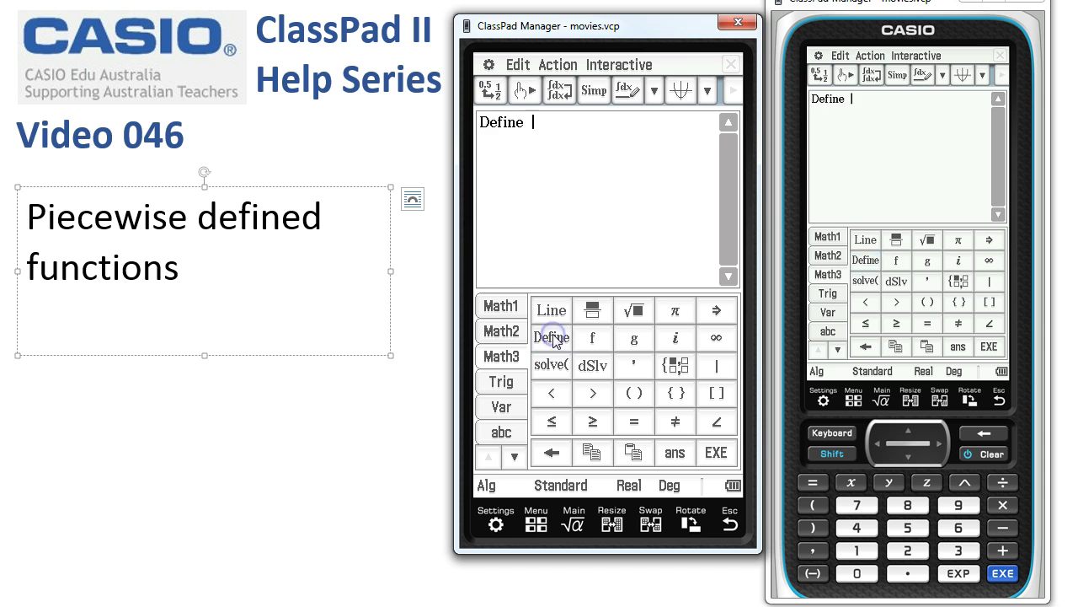
{"action": "left_click", "coordinate": [594, 339]}
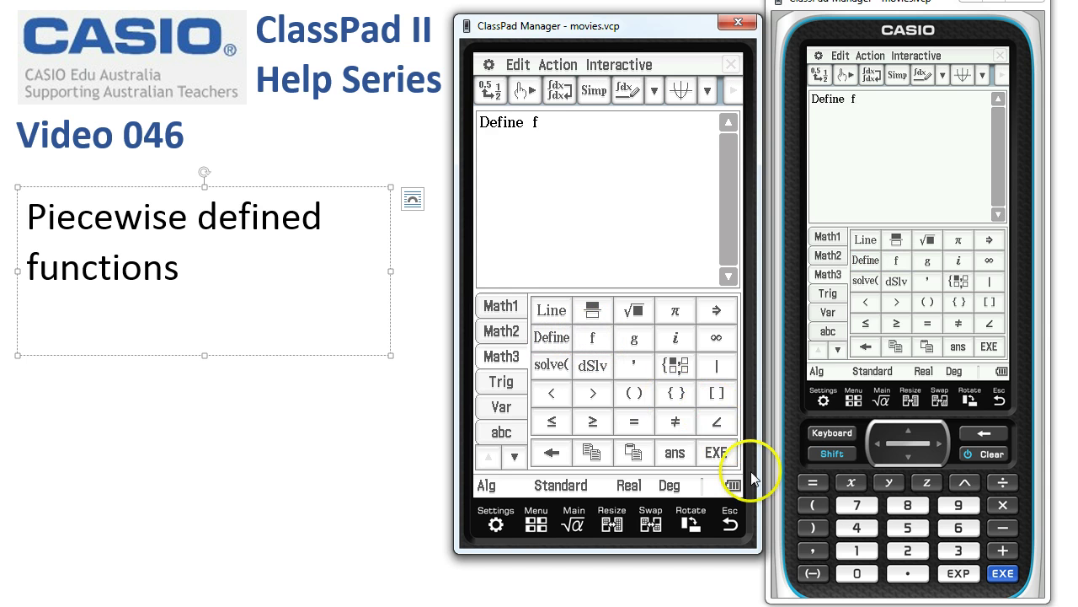
{"action": "left_click", "coordinate": [807, 504]}
{"action": "left_click", "coordinate": [850, 484]}
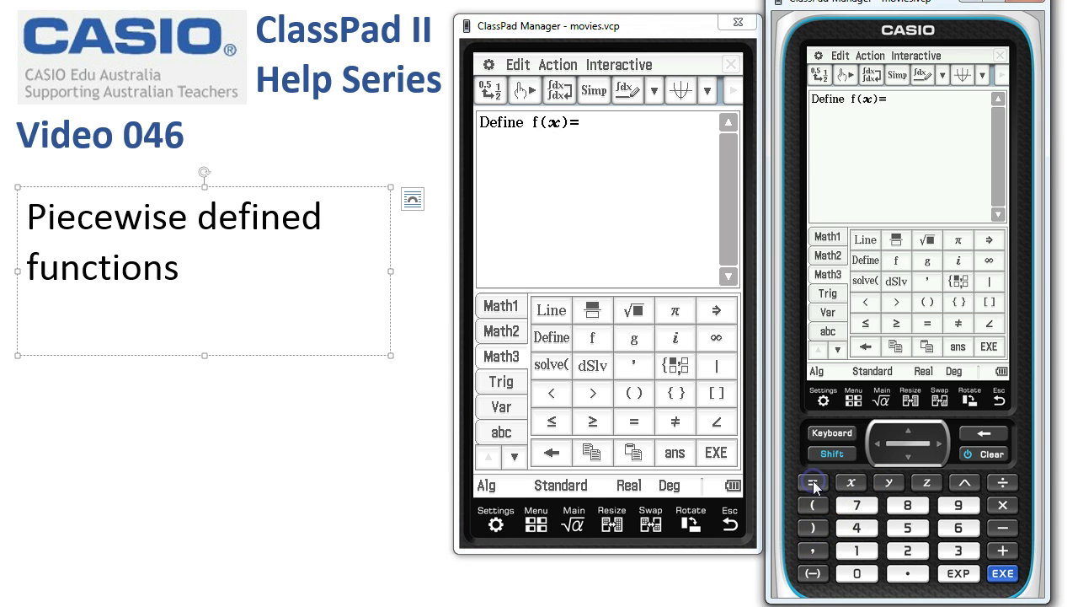
{"action": "left_click", "coordinate": [671, 365]}
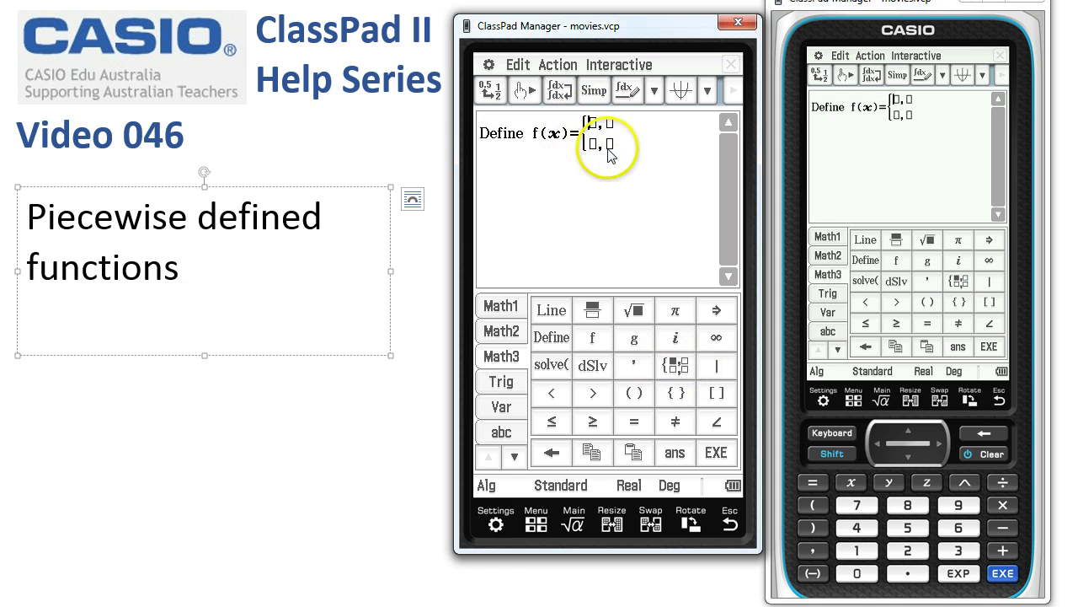
{"action": "left_click", "coordinate": [675, 365]}
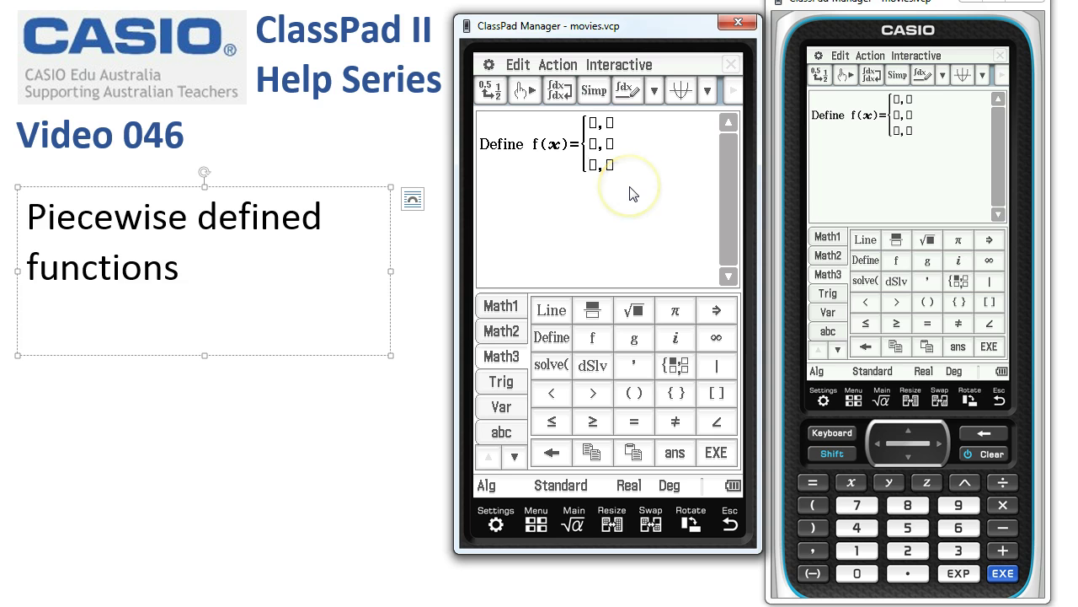
Enter 3−x^2 as the first piece's expression.
{"action": "left_click", "coordinate": [593, 123]}
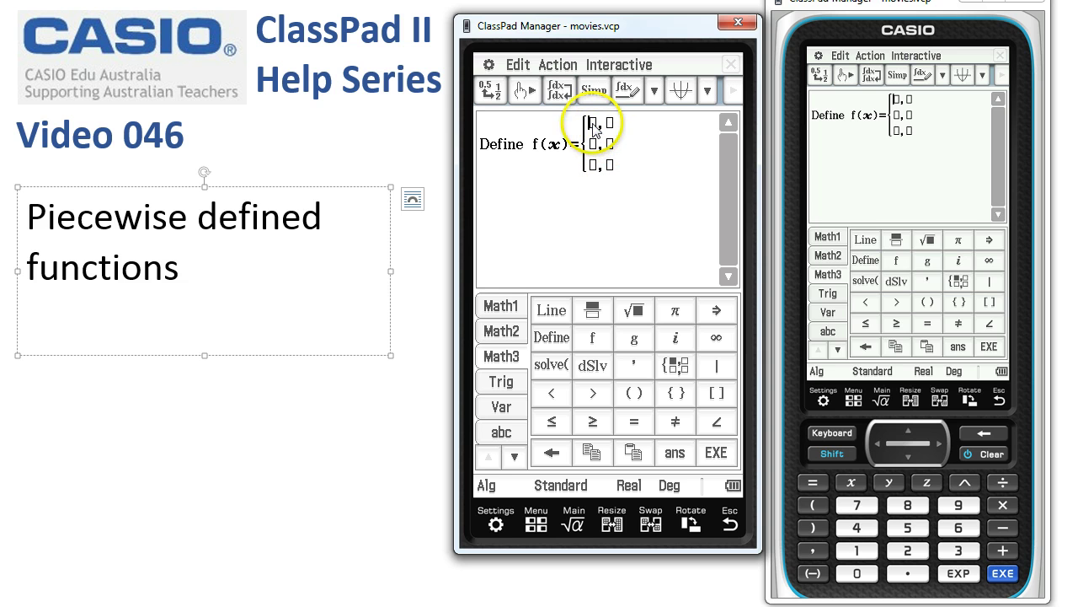
{"action": "left_click", "coordinate": [595, 127]}
{"action": "left_click", "coordinate": [958, 550]}
{"action": "left_click", "coordinate": [1003, 528]}
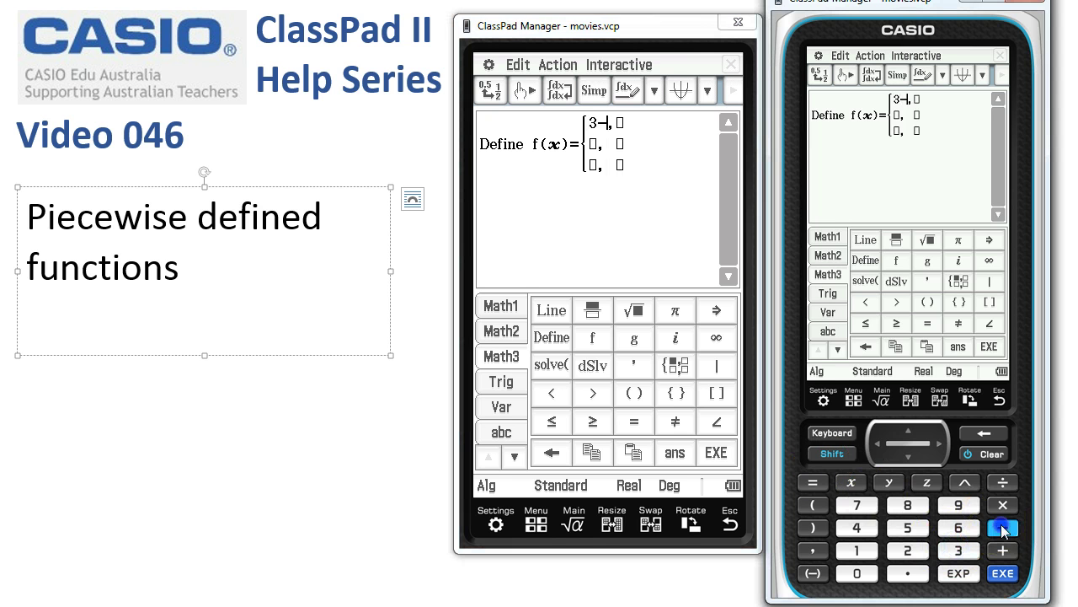
{"action": "left_click", "coordinate": [858, 485]}
{"action": "left_click", "coordinate": [961, 482]}
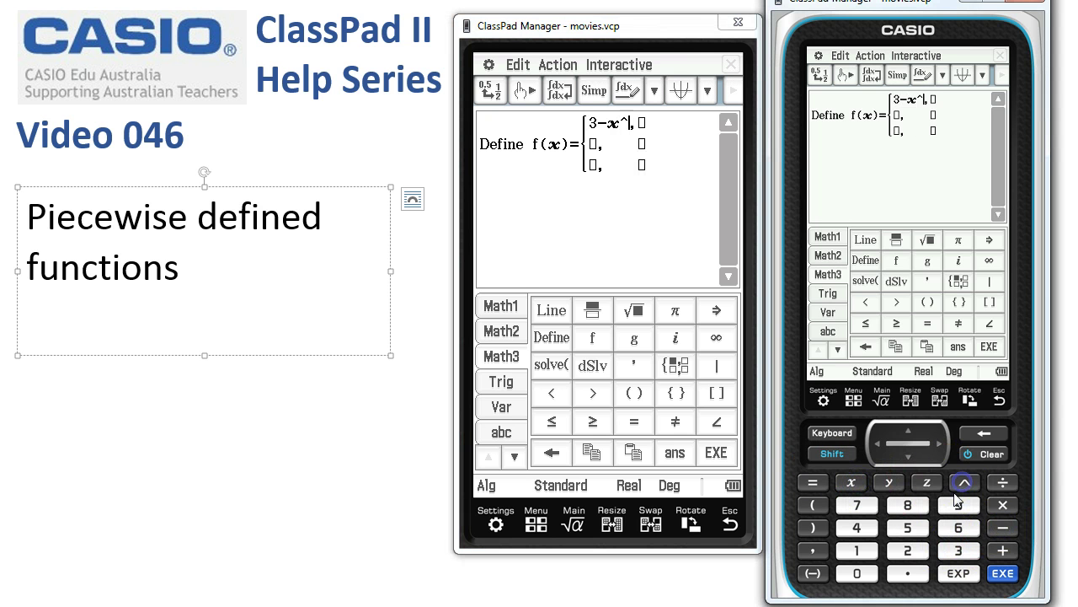
{"action": "left_click", "coordinate": [907, 550]}
Give the first piece the condition −1≤x<2.
{"action": "left_click", "coordinate": [650, 127]}
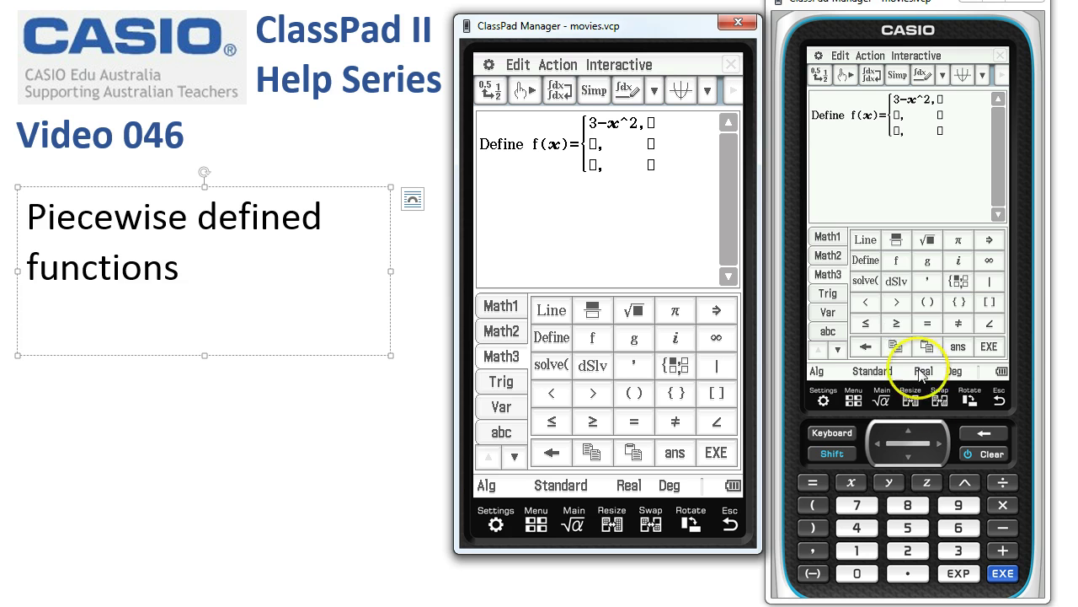
{"action": "left_click", "coordinate": [1003, 527]}
{"action": "left_click", "coordinate": [857, 550]}
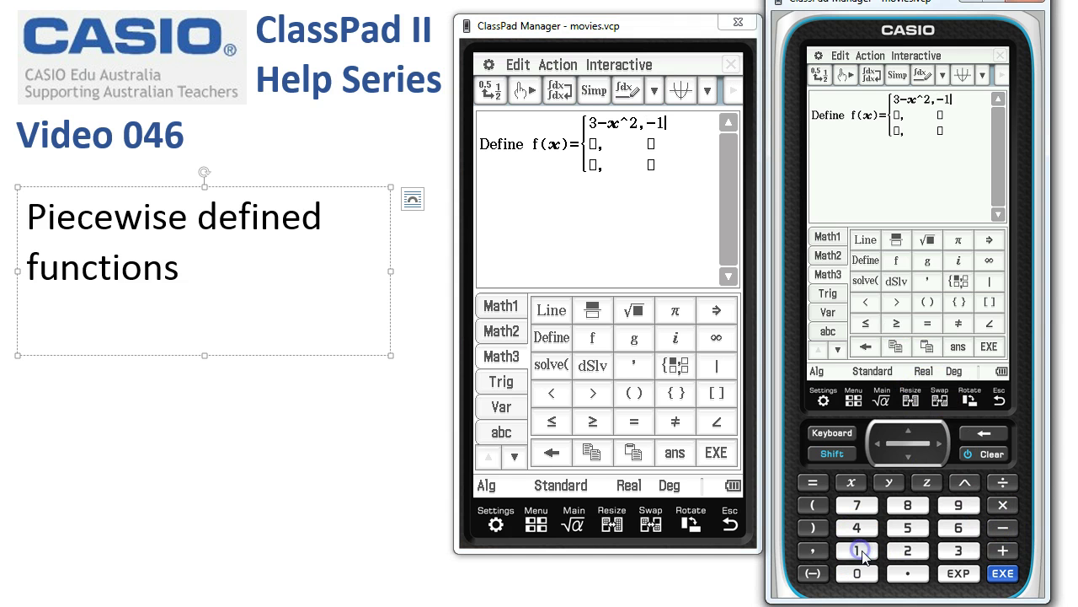
{"action": "left_click", "coordinate": [865, 323]}
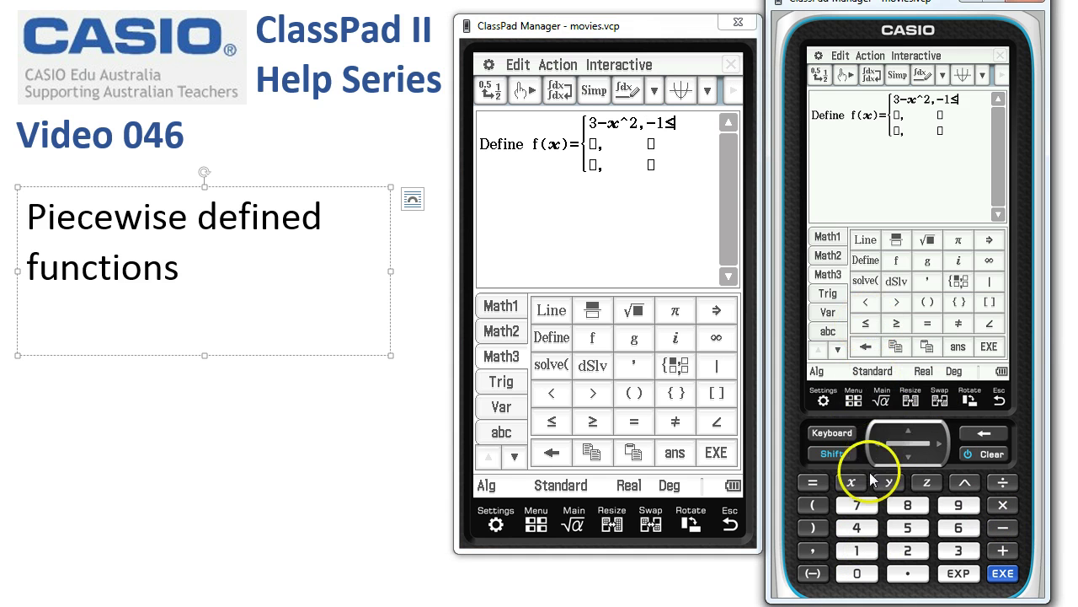
{"action": "left_click", "coordinate": [852, 482]}
{"action": "left_click", "coordinate": [867, 305]}
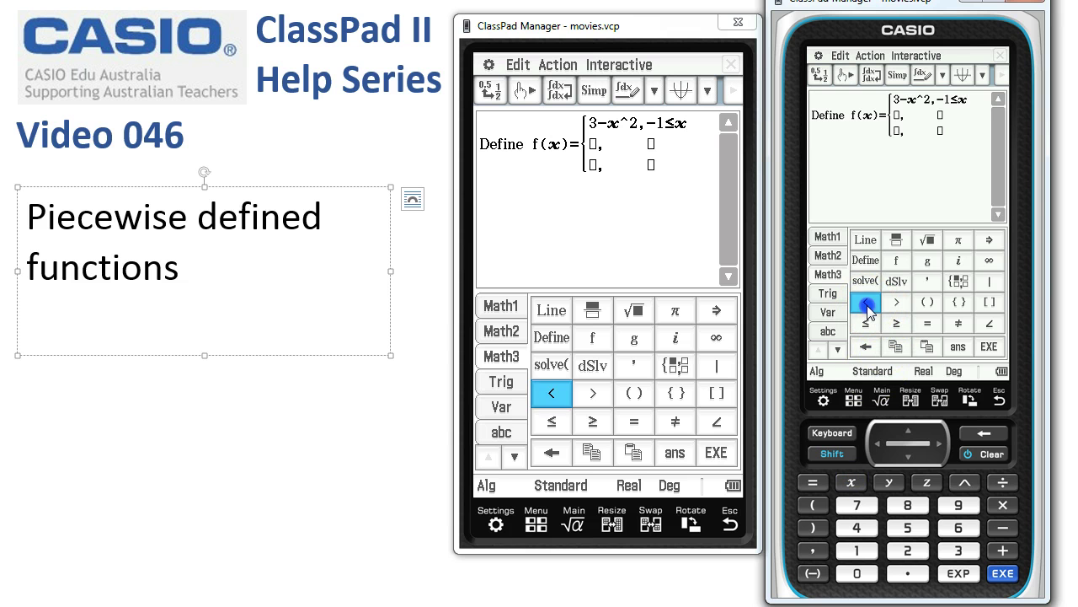
{"action": "left_click", "coordinate": [919, 552]}
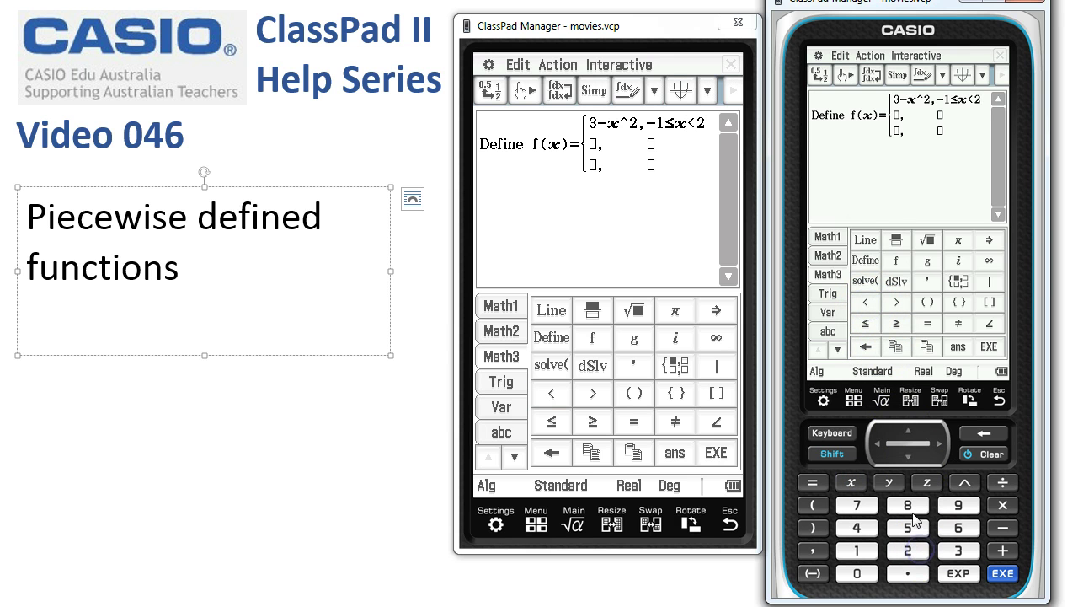
{"action": "left_click", "coordinate": [898, 116]}
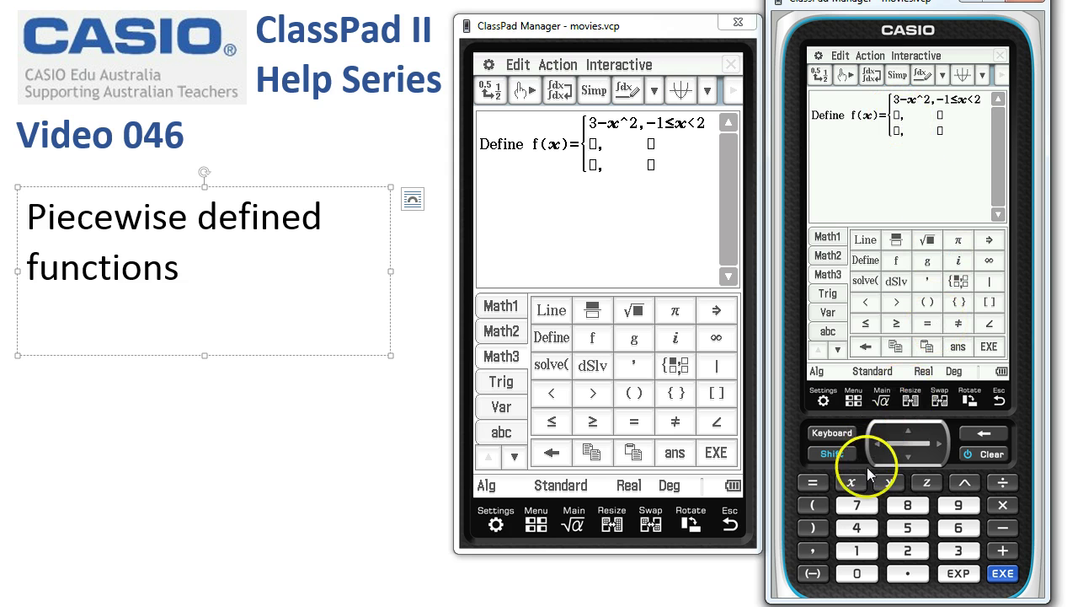
Fill the second piece with x−3 for the condition x≥2.
{"action": "left_click", "coordinate": [851, 482]}
{"action": "left_click", "coordinate": [1003, 527]}
{"action": "left_click", "coordinate": [958, 550]}
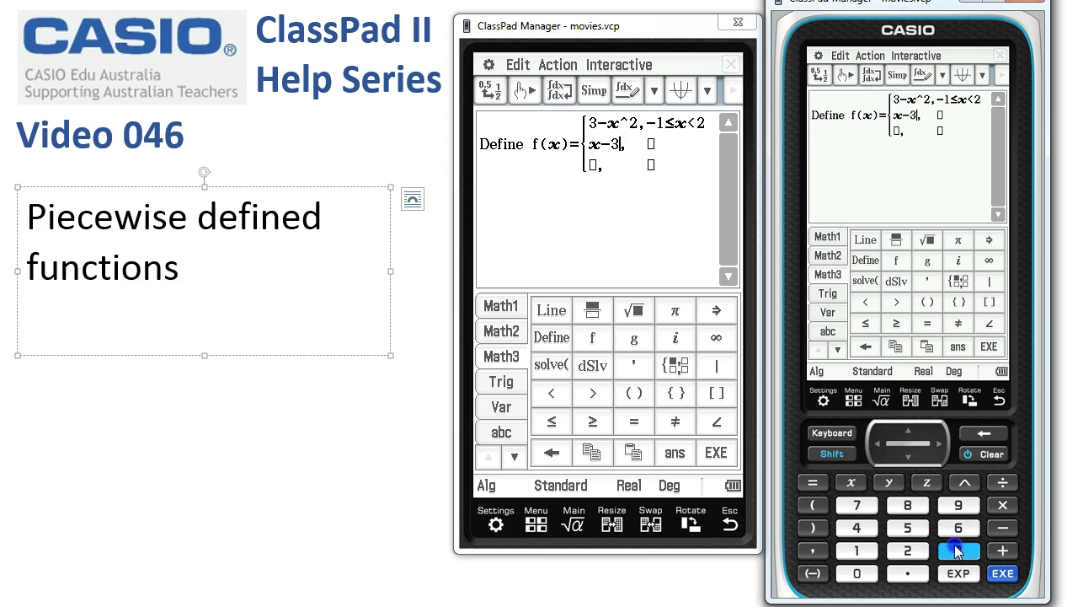
{"action": "left_click", "coordinate": [958, 201]}
{"action": "left_click", "coordinate": [938, 118]}
{"action": "left_click", "coordinate": [851, 482]}
{"action": "left_click", "coordinate": [895, 333]}
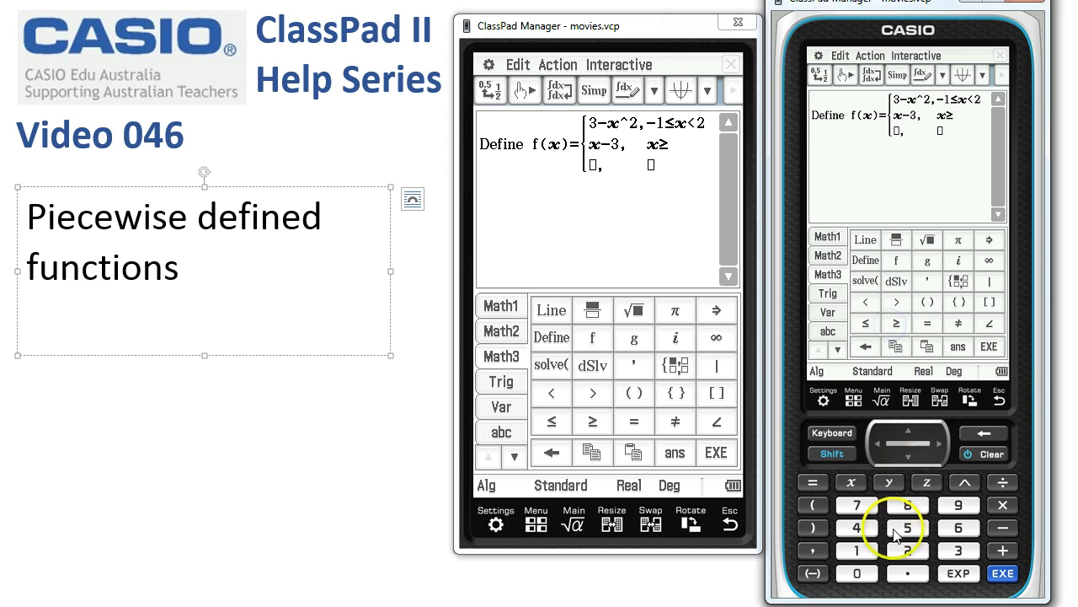
{"action": "left_click", "coordinate": [909, 552]}
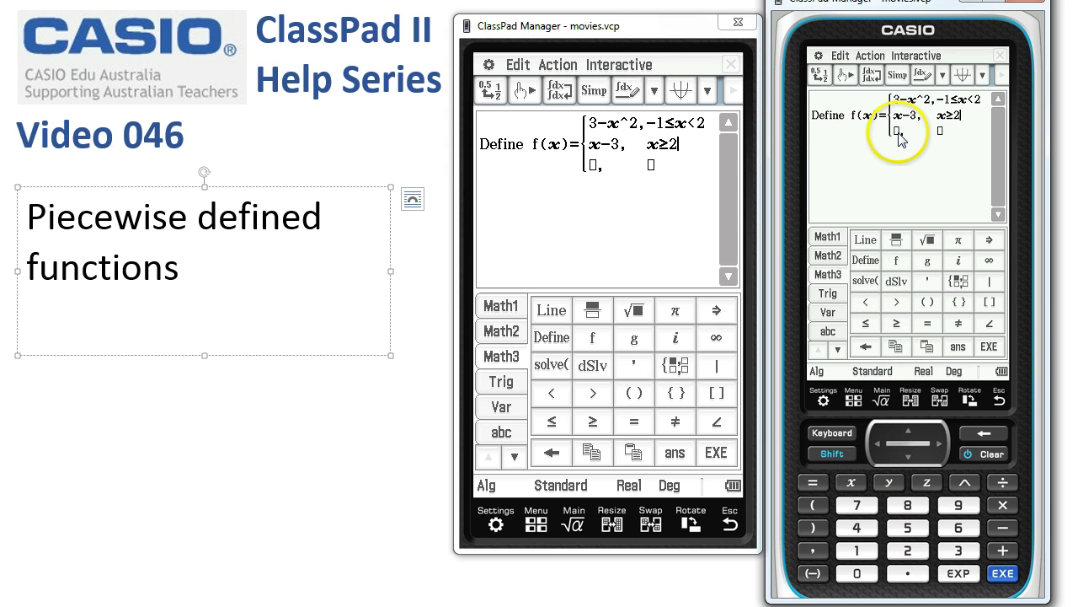
Set the third piece to 2 with a blank condition and store the definition of f.
{"action": "left_click", "coordinate": [897, 131]}
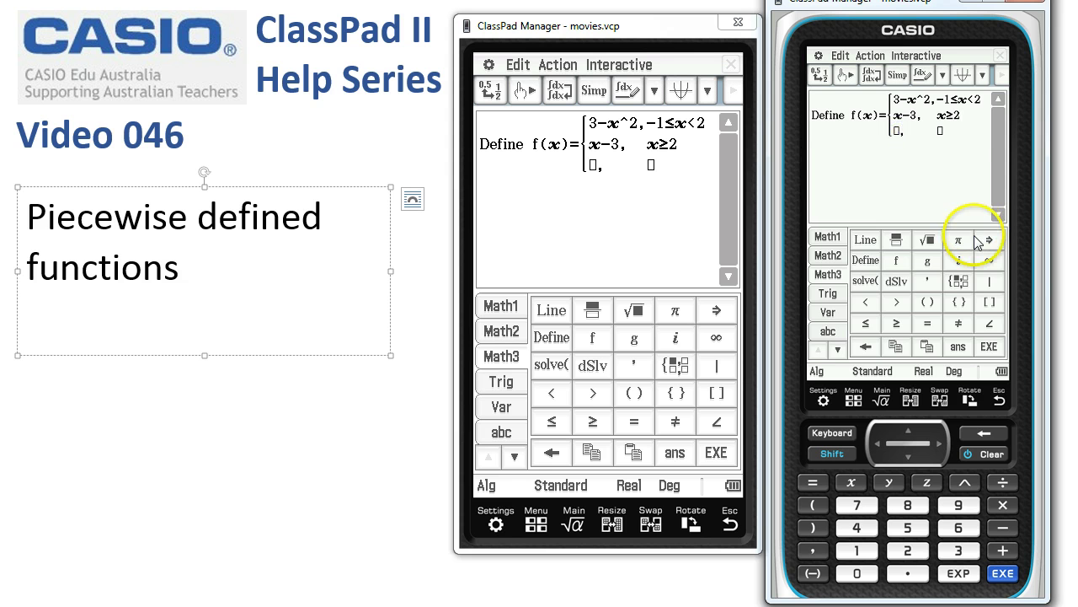
{"action": "left_click", "coordinate": [909, 551]}
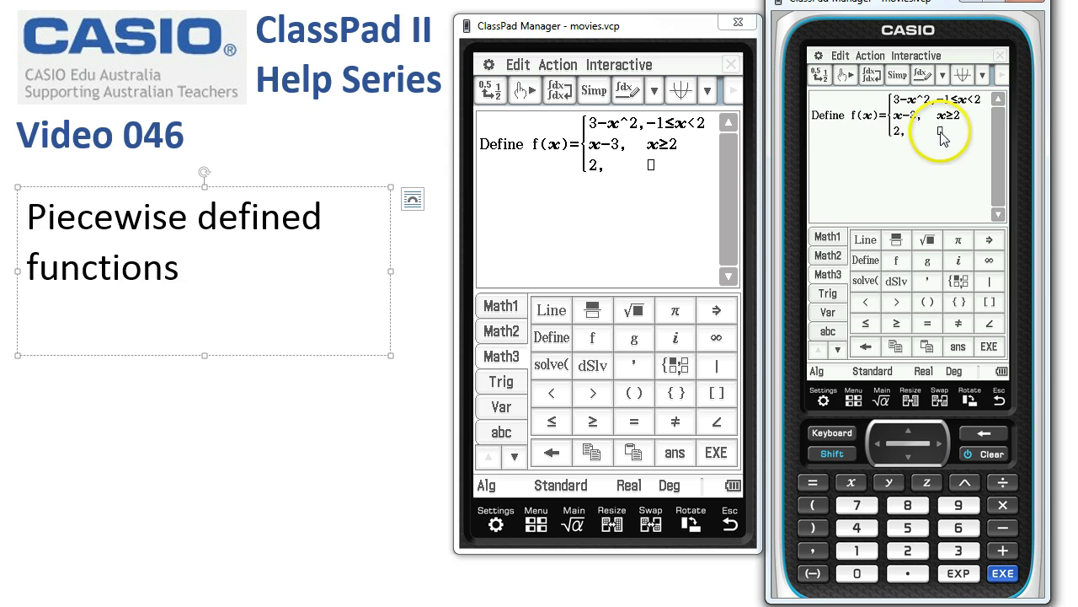
{"action": "left_click", "coordinate": [940, 132]}
{"action": "left_click", "coordinate": [951, 134]}
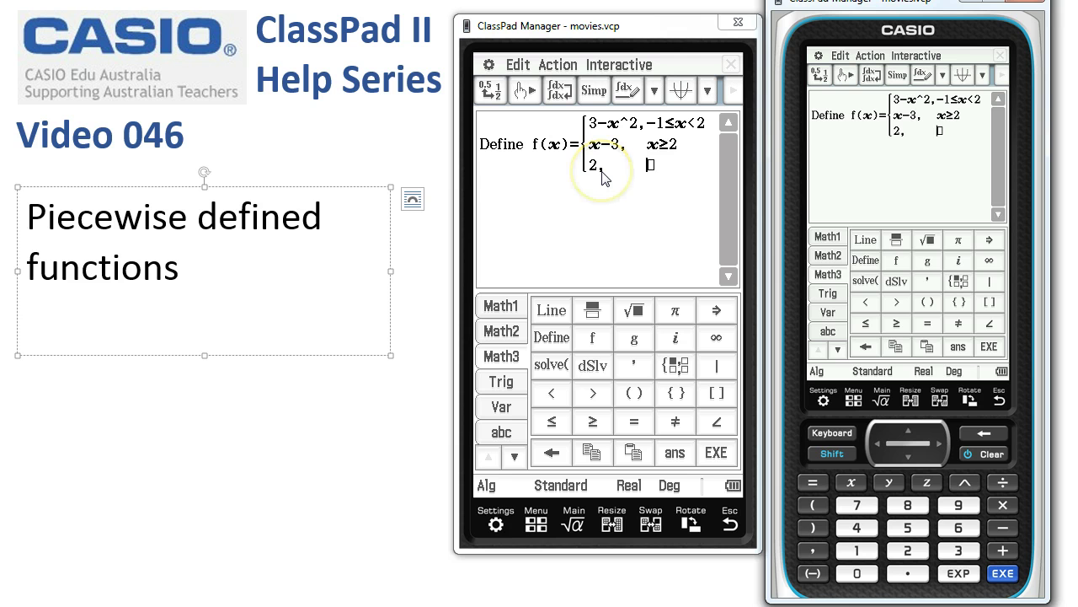
{"action": "left_click", "coordinate": [716, 452]}
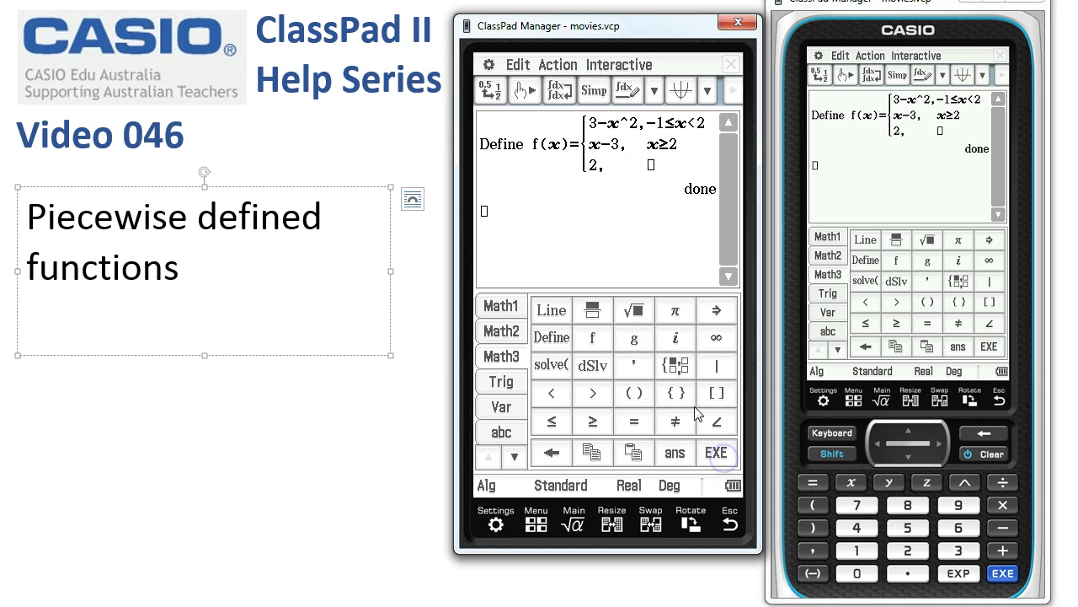
Copy f(x) to a new line and evaluate f(−5), giving 2.
{"action": "left_click", "coordinate": [699, 215]}
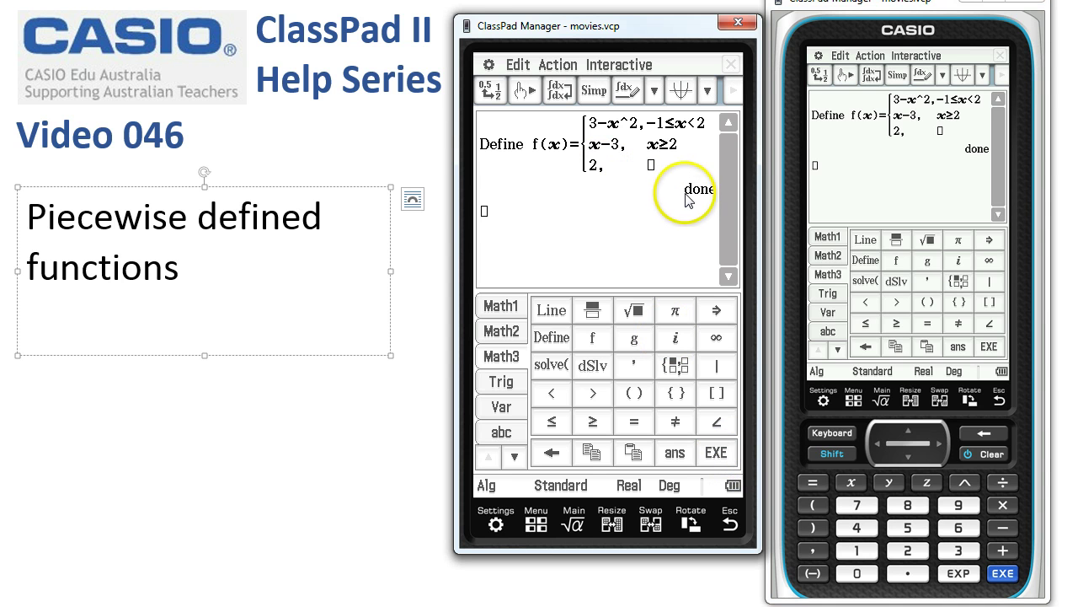
{"action": "left_click_drag", "start_coordinate": [568, 145], "coordinate": [539, 154]}
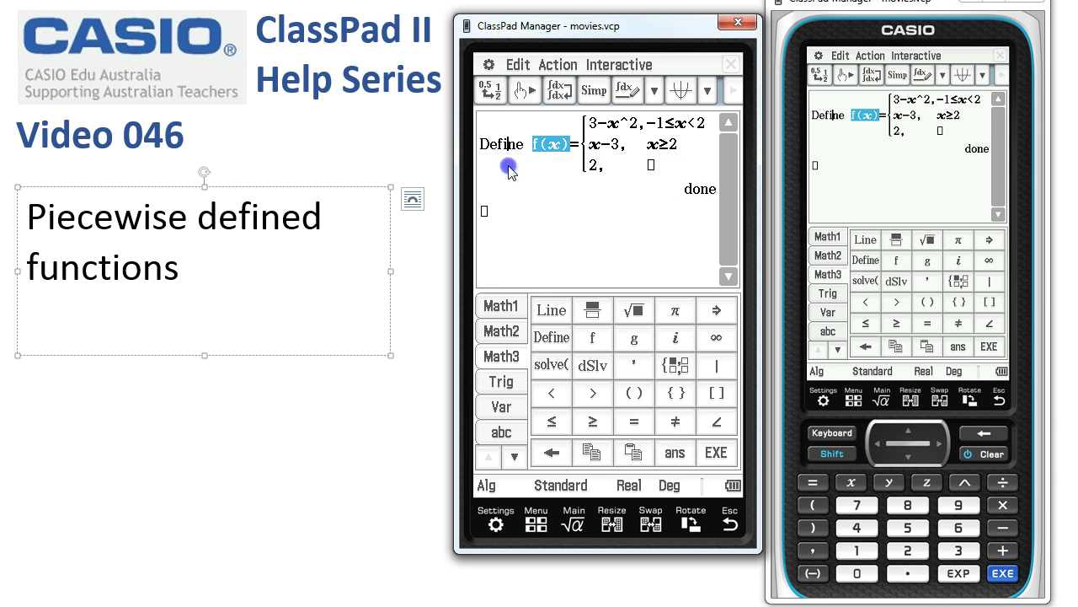
{"action": "left_click_drag", "start_coordinate": [485, 214], "coordinate": [486, 212]}
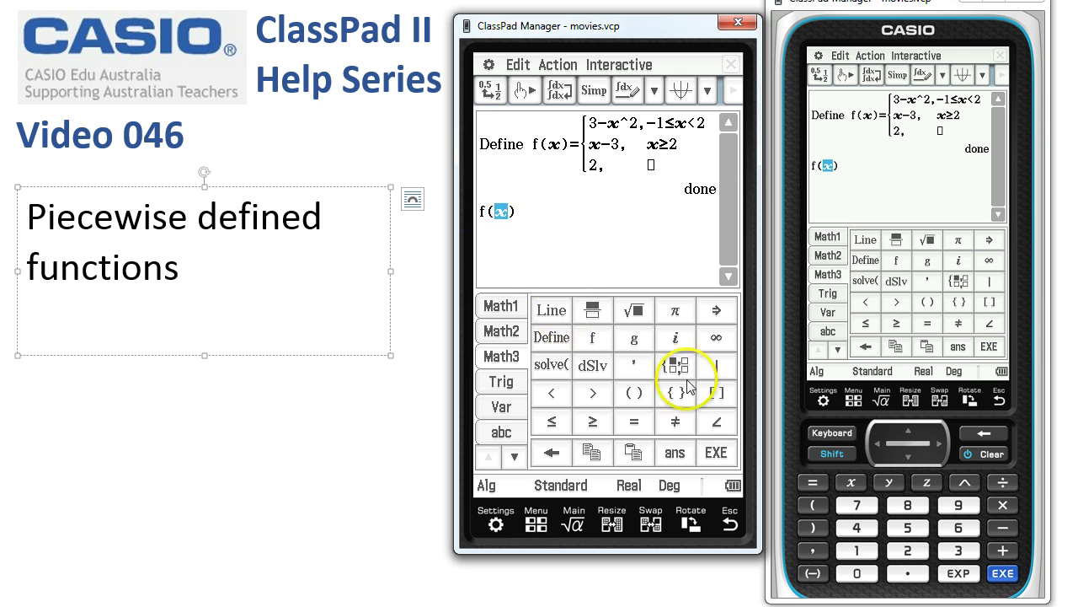
{"action": "left_click", "coordinate": [1003, 526]}
{"action": "left_click", "coordinate": [910, 527]}
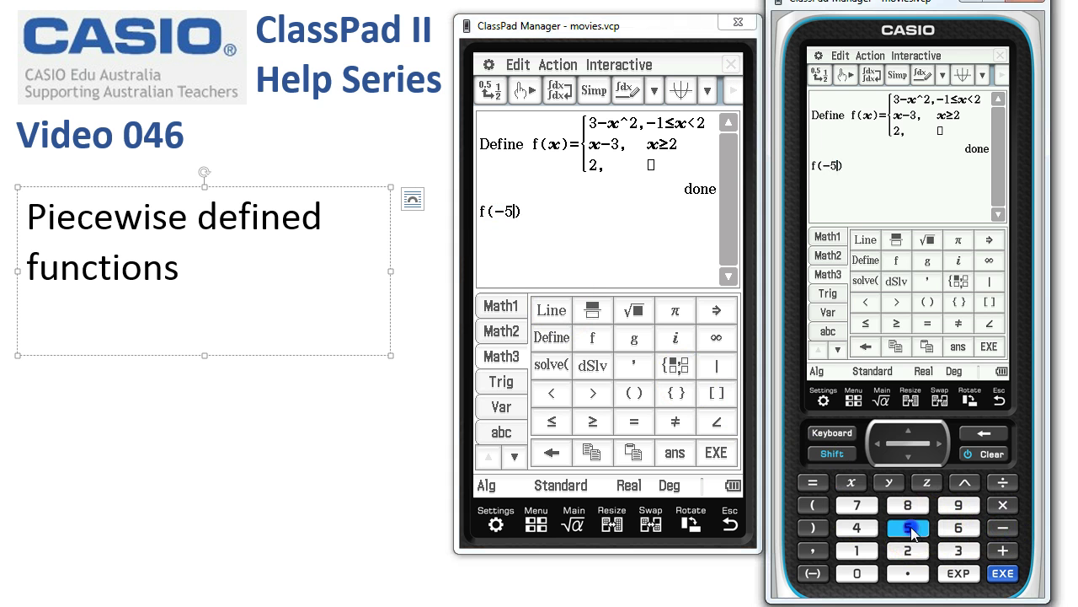
{"action": "left_click", "coordinate": [1003, 573]}
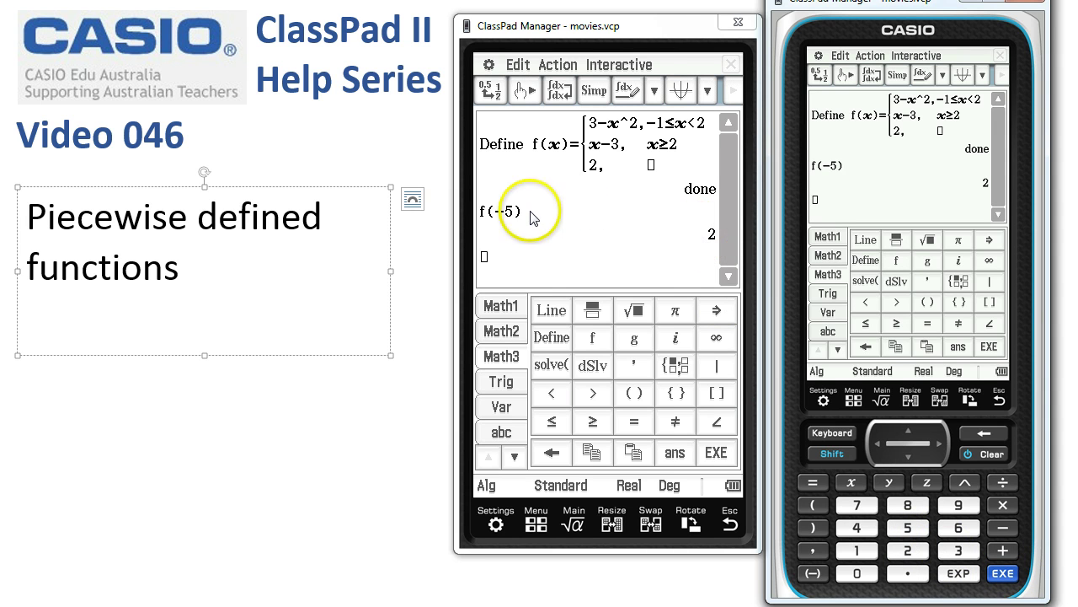
Reuse f(−5), change the argument to 3, and evaluate f(3), giving 0.
{"action": "left_click_drag", "start_coordinate": [524, 214], "coordinate": [478, 216]}
{"action": "left_click_drag", "start_coordinate": [485, 255], "coordinate": [486, 256]}
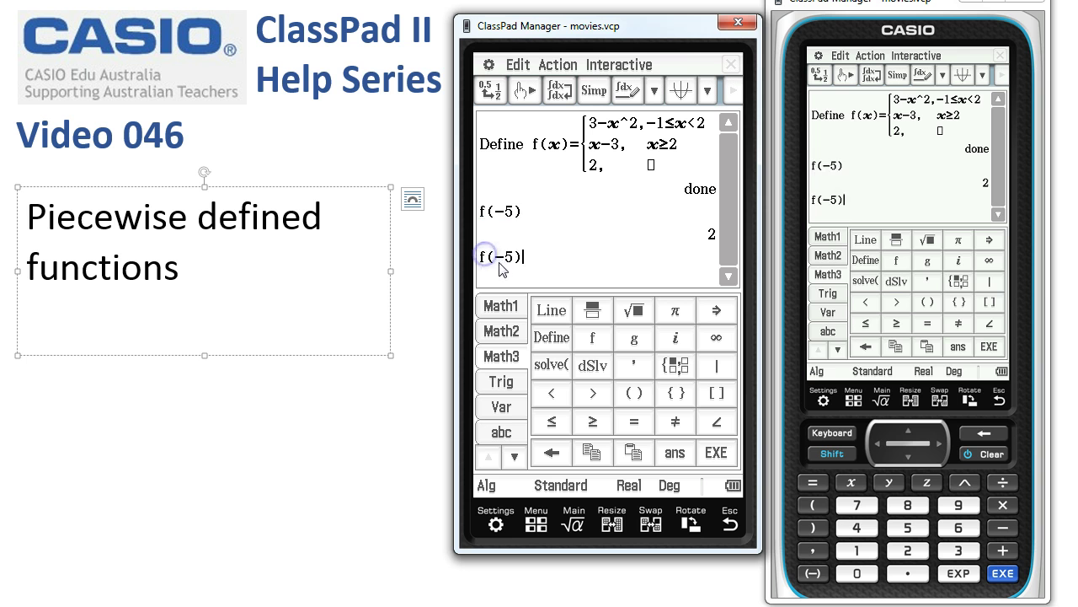
{"action": "left_click", "coordinate": [502, 257]}
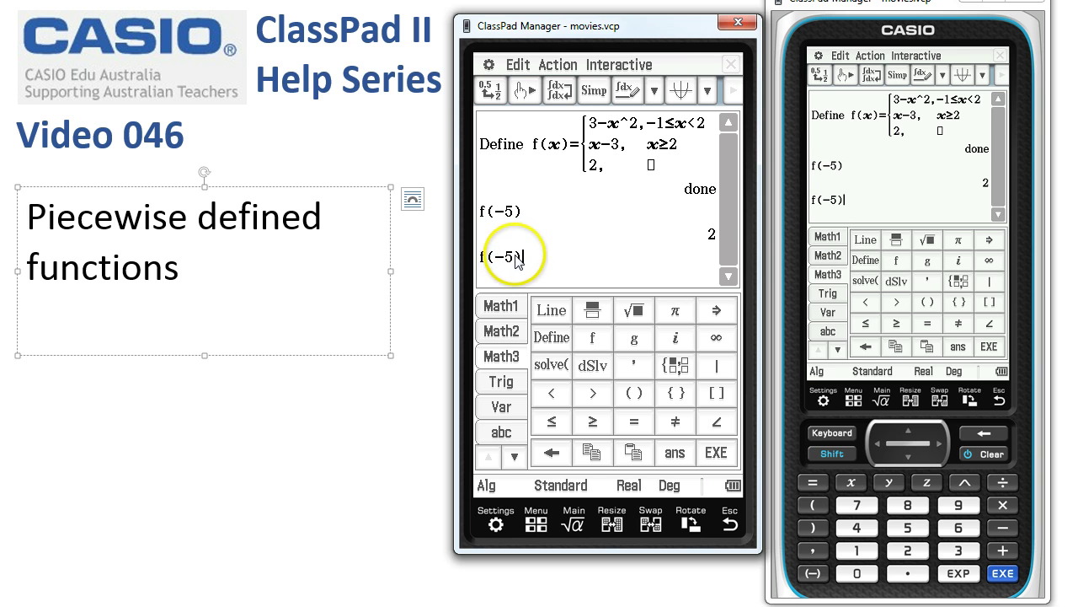
{"action": "left_click", "coordinate": [958, 550]}
{"action": "left_click", "coordinate": [1003, 573]}
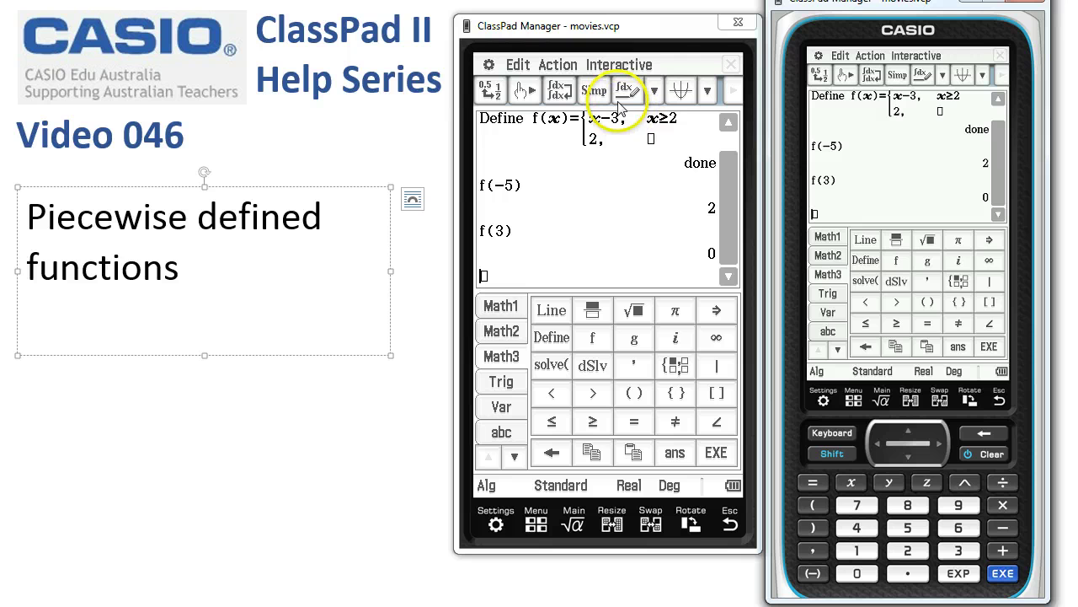
Open a graph window and drag f(x) from the Define line into it to plot f.
{"action": "left_click", "coordinate": [728, 123]}
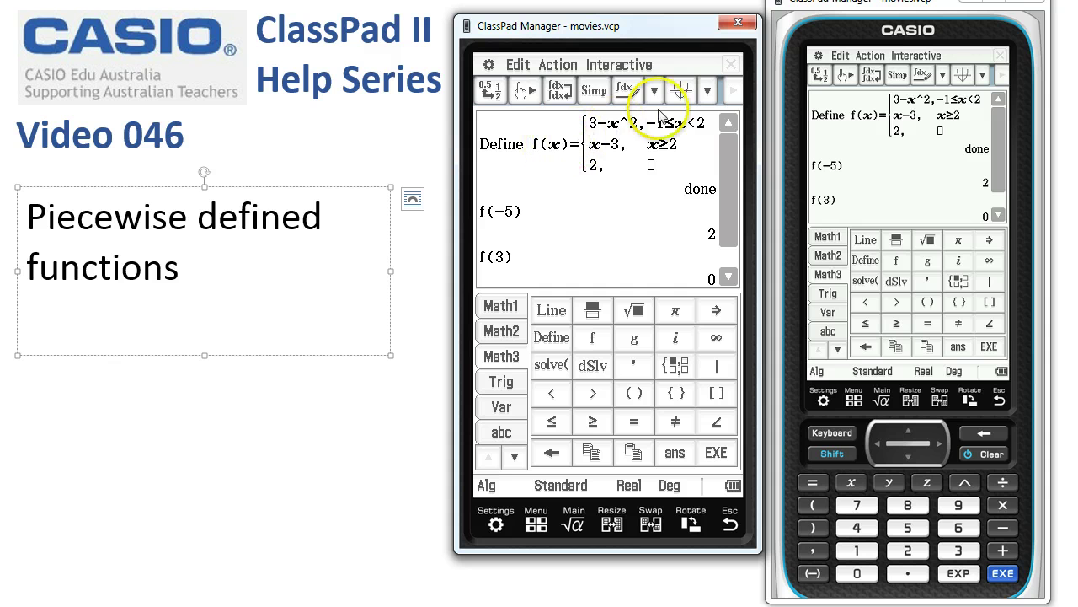
{"action": "left_click", "coordinate": [682, 91]}
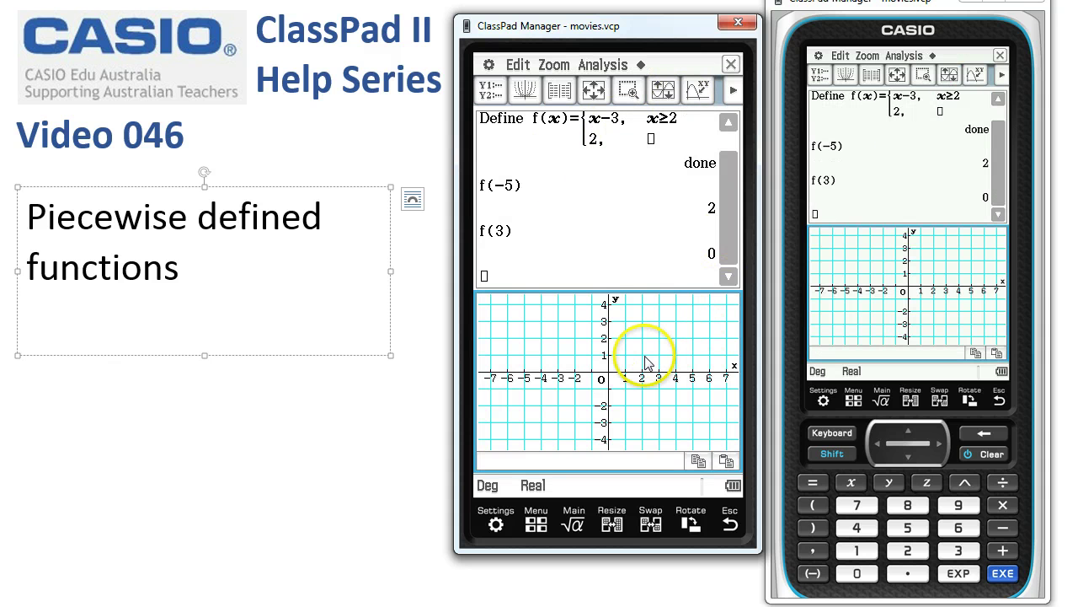
{"action": "left_click", "coordinate": [569, 123]}
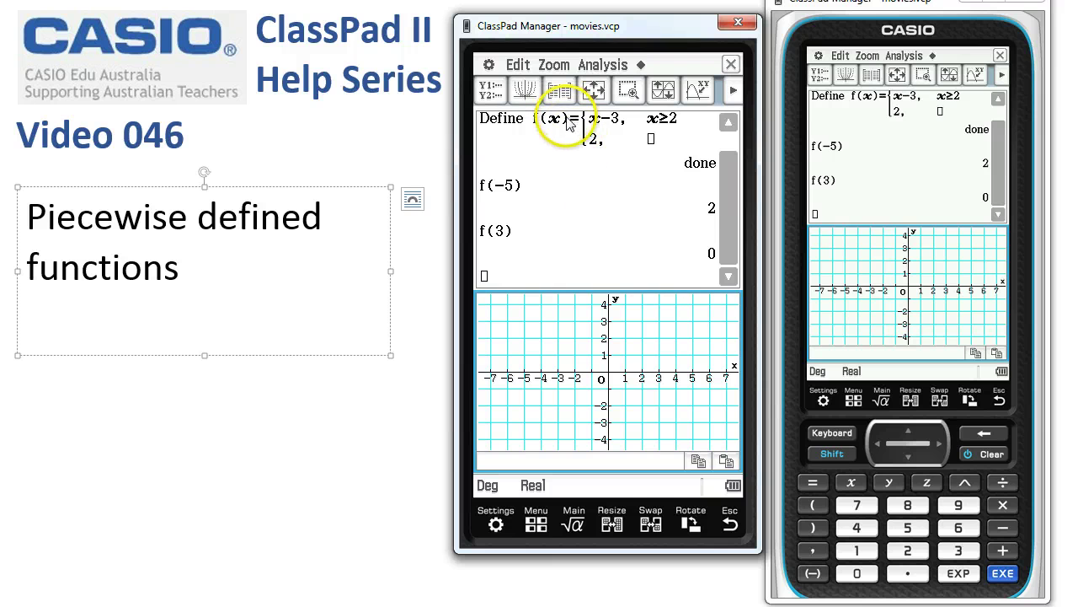
{"action": "left_click_drag", "start_coordinate": [569, 123], "coordinate": [545, 124]}
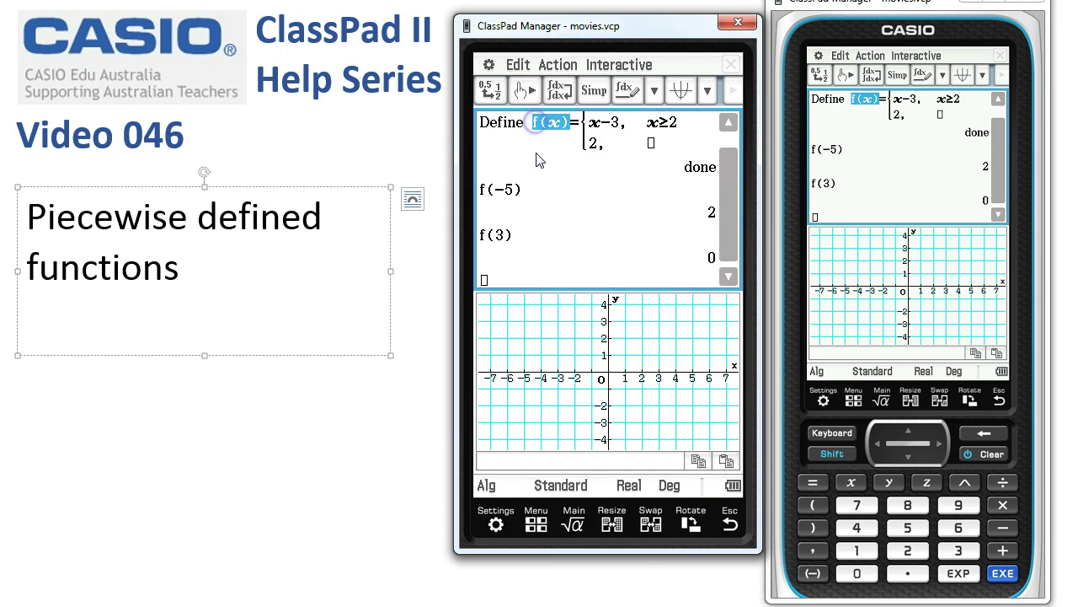
{"action": "left_click_drag", "start_coordinate": [549, 178], "coordinate": [554, 342]}
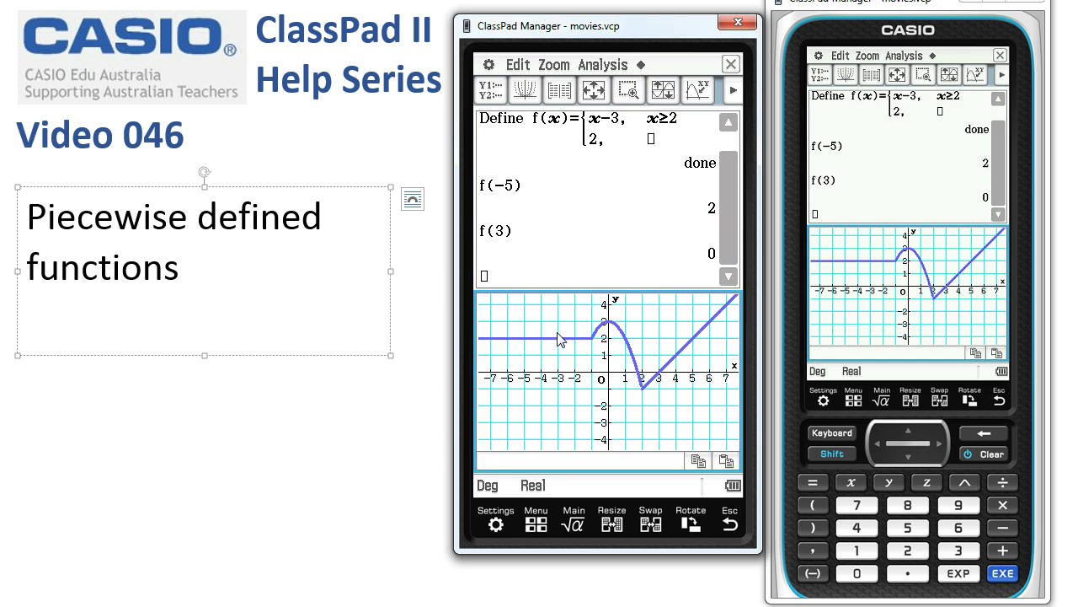
{"action": "left_click_drag", "start_coordinate": [530, 228], "coordinate": [558, 125]}
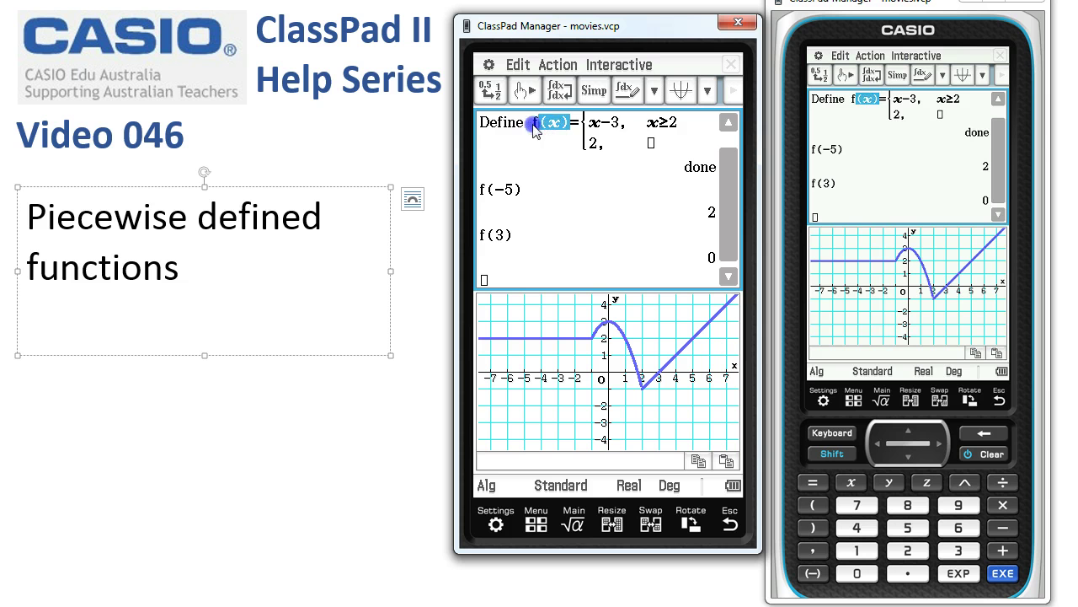
Copy f(x) into y1 of Graph & Table, tick y1, and draw its graph.
{"action": "left_click", "coordinate": [519, 65]}
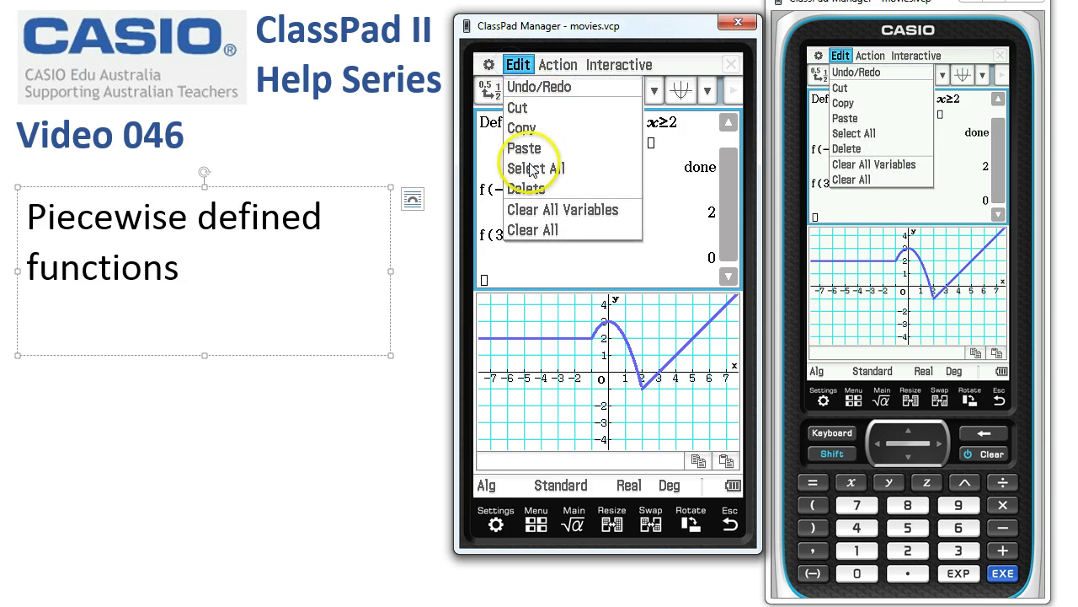
{"action": "left_click", "coordinate": [521, 129]}
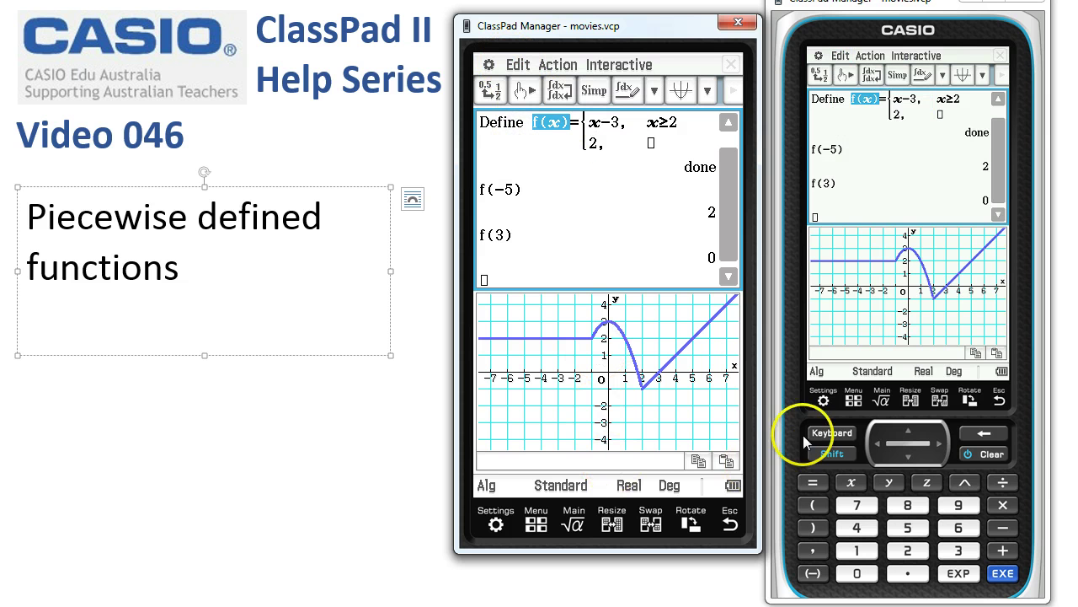
{"action": "left_click", "coordinate": [853, 400]}
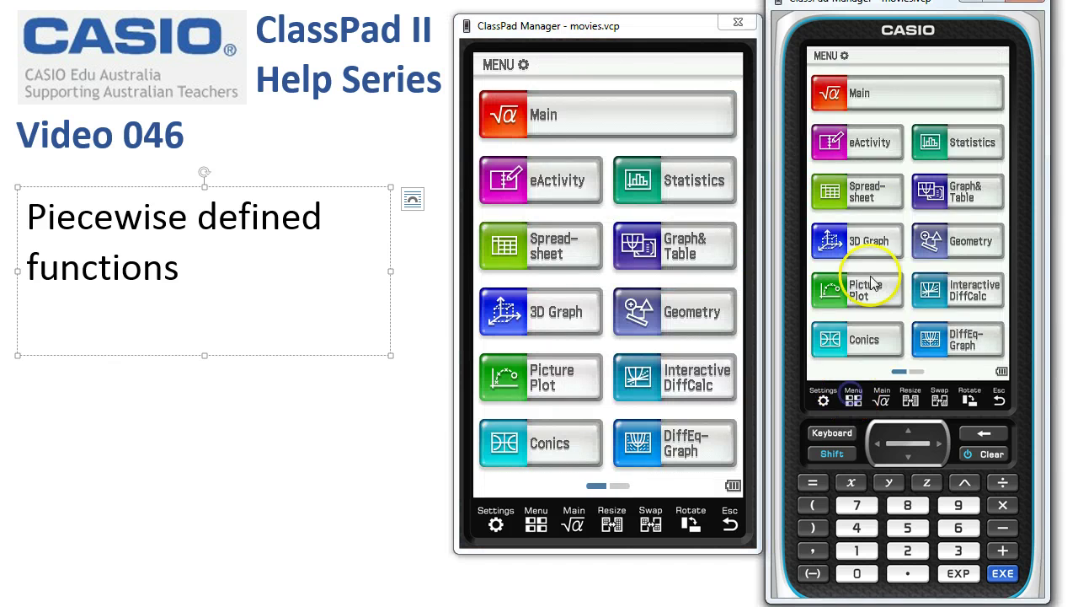
{"action": "left_click", "coordinate": [955, 193]}
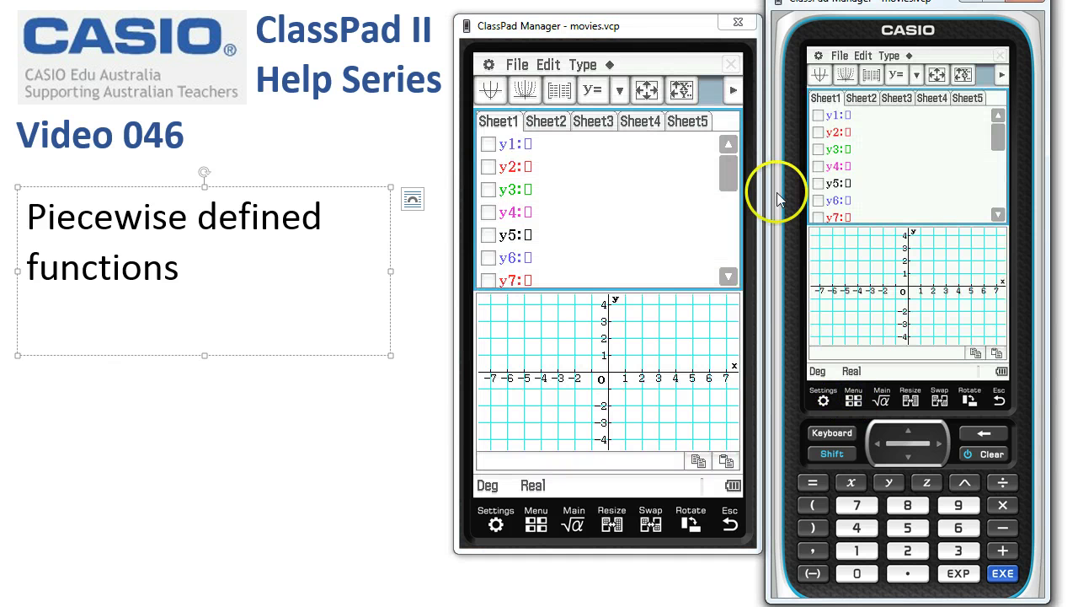
{"action": "left_click", "coordinate": [549, 65]}
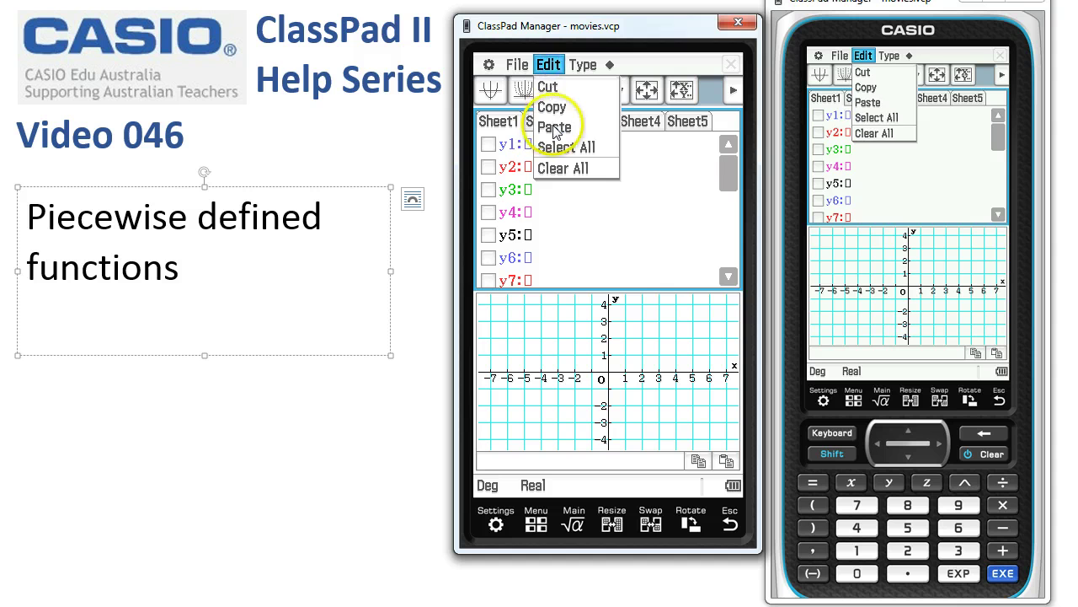
{"action": "left_click", "coordinate": [555, 127]}
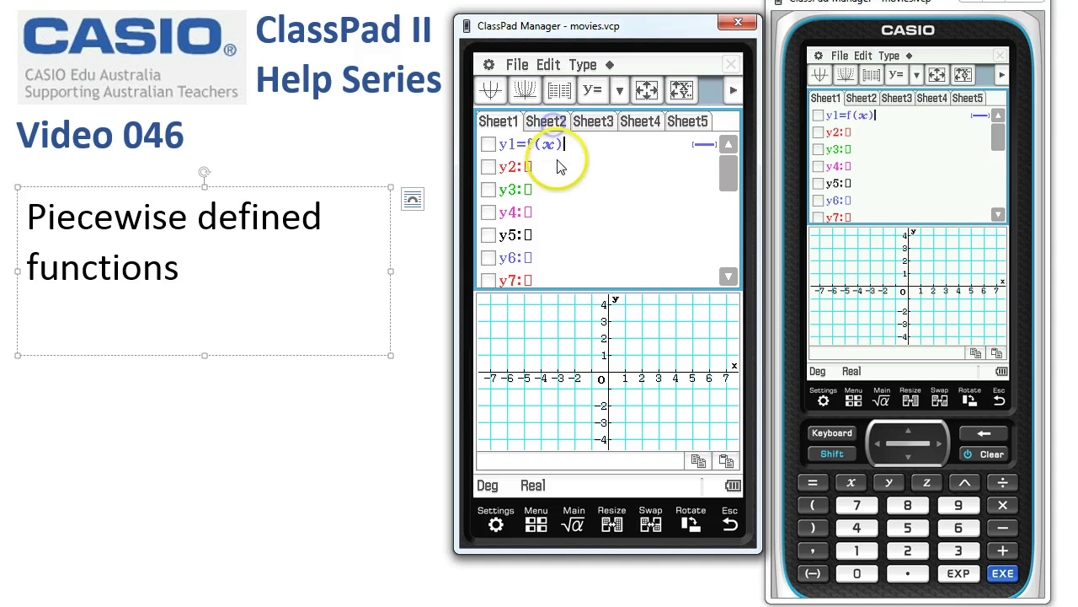
{"action": "left_click", "coordinate": [488, 144]}
{"action": "left_click", "coordinate": [490, 90]}
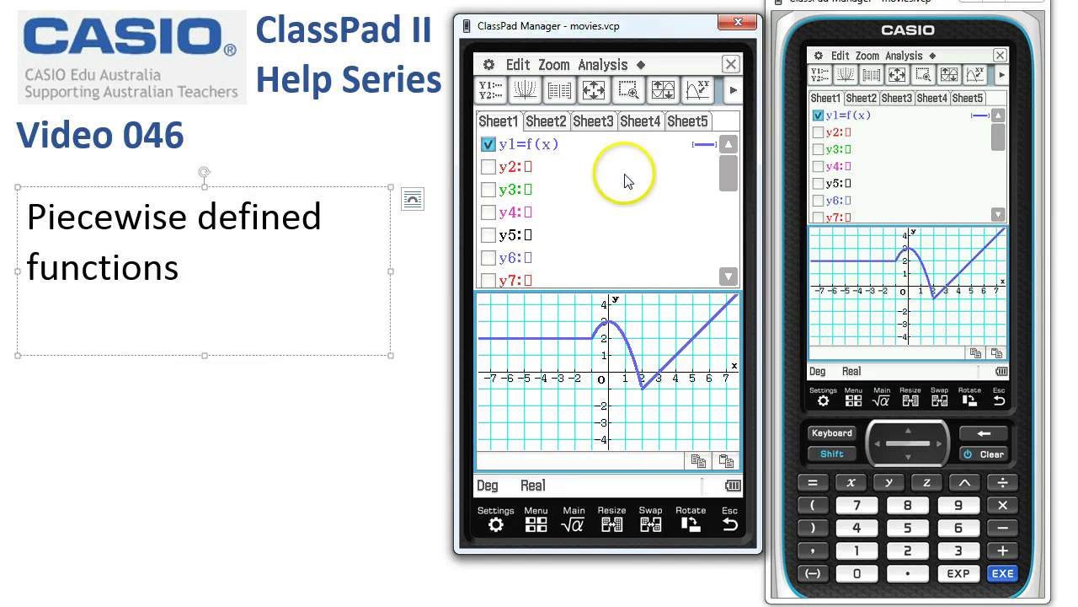
Trace y1 to x = −4 to mark the point (−4, 2).
{"action": "left_click", "coordinate": [600, 66]}
{"action": "left_click", "coordinate": [600, 86]}
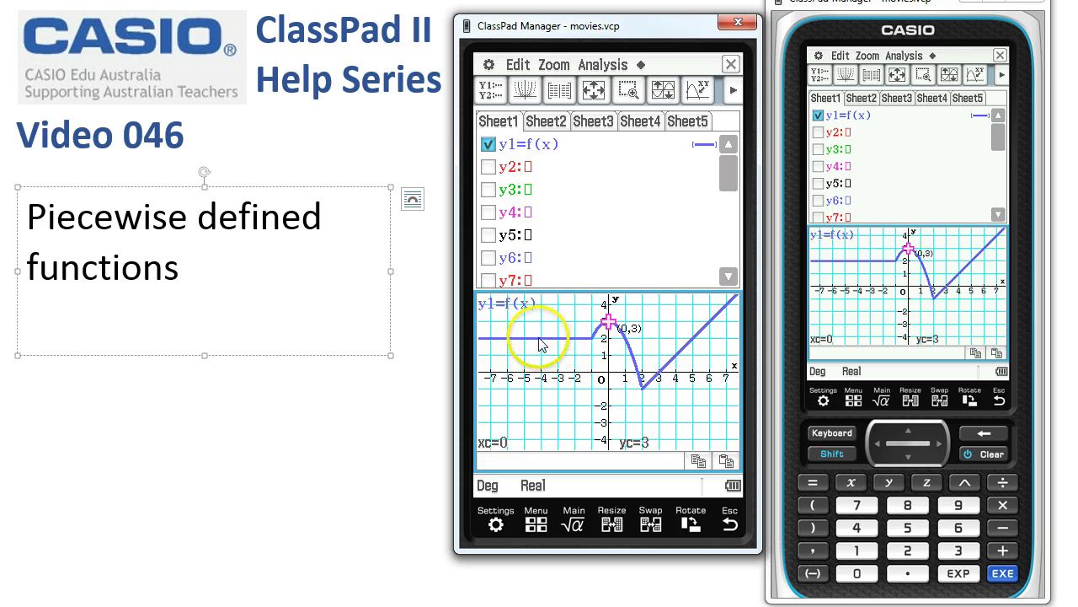
{"action": "left_click", "coordinate": [1001, 529]}
{"action": "left_click", "coordinate": [856, 531]}
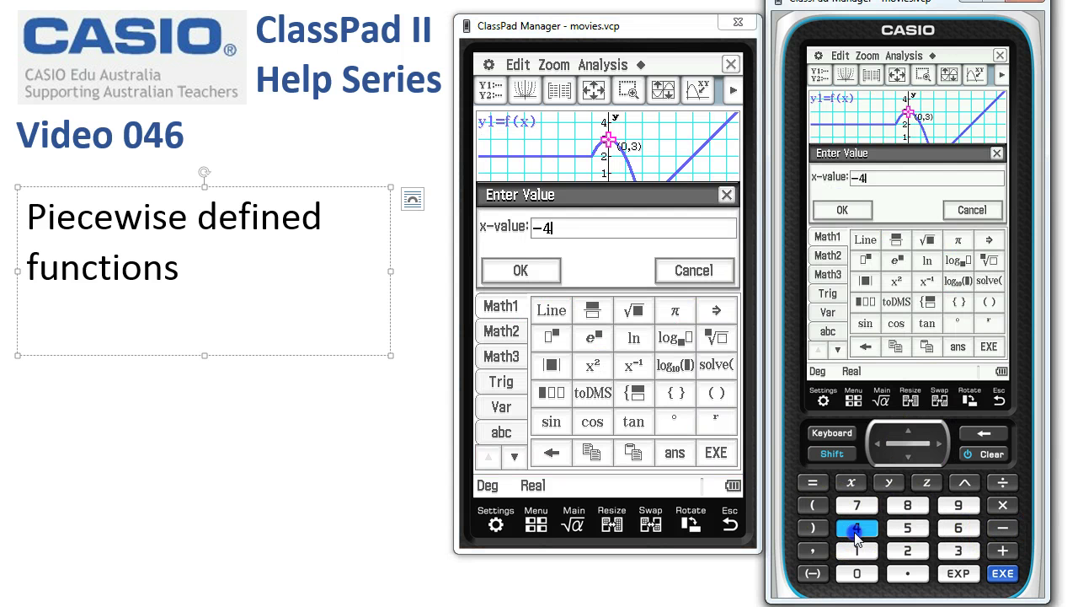
{"action": "left_click", "coordinate": [839, 208]}
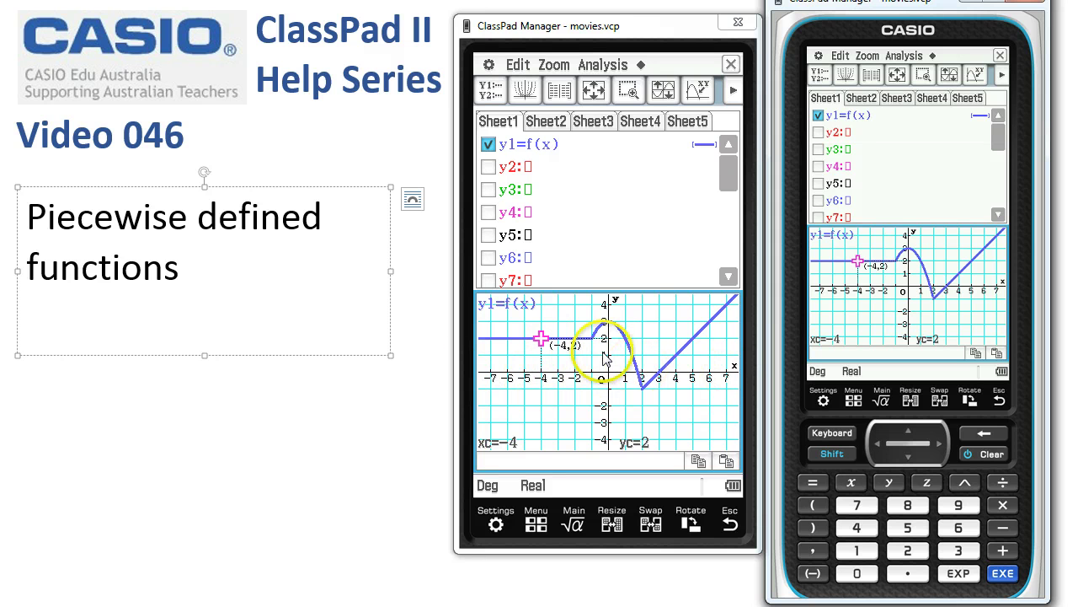
Compute the definite integral ∫dx of y1 with lower bound −4 and upper bound 4.
{"action": "left_click", "coordinate": [603, 67]}
{"action": "left_click", "coordinate": [613, 129]}
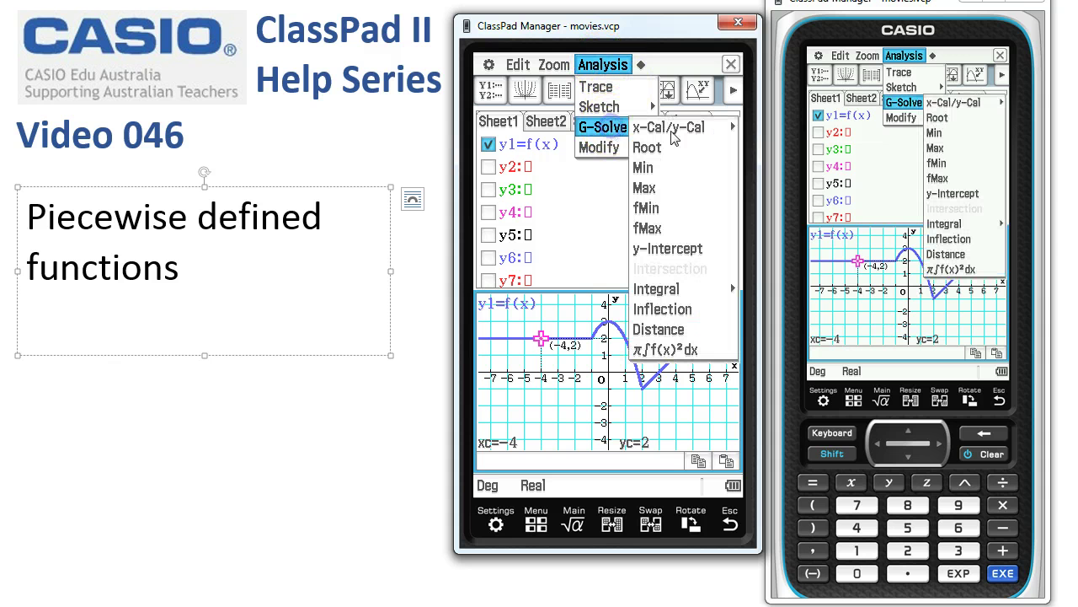
{"action": "left_click", "coordinate": [668, 296]}
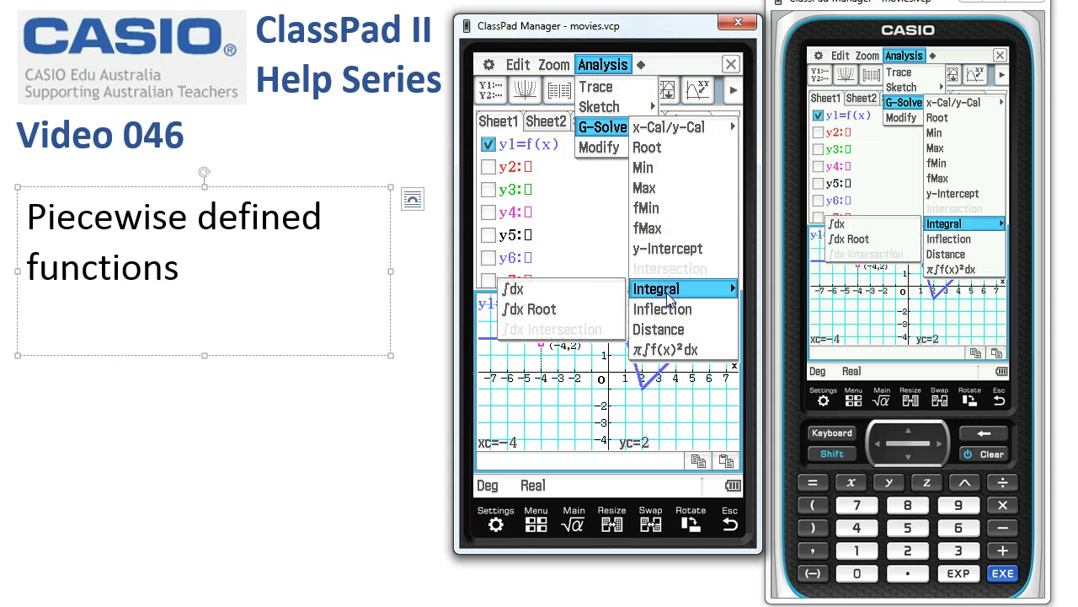
{"action": "left_click", "coordinate": [511, 290]}
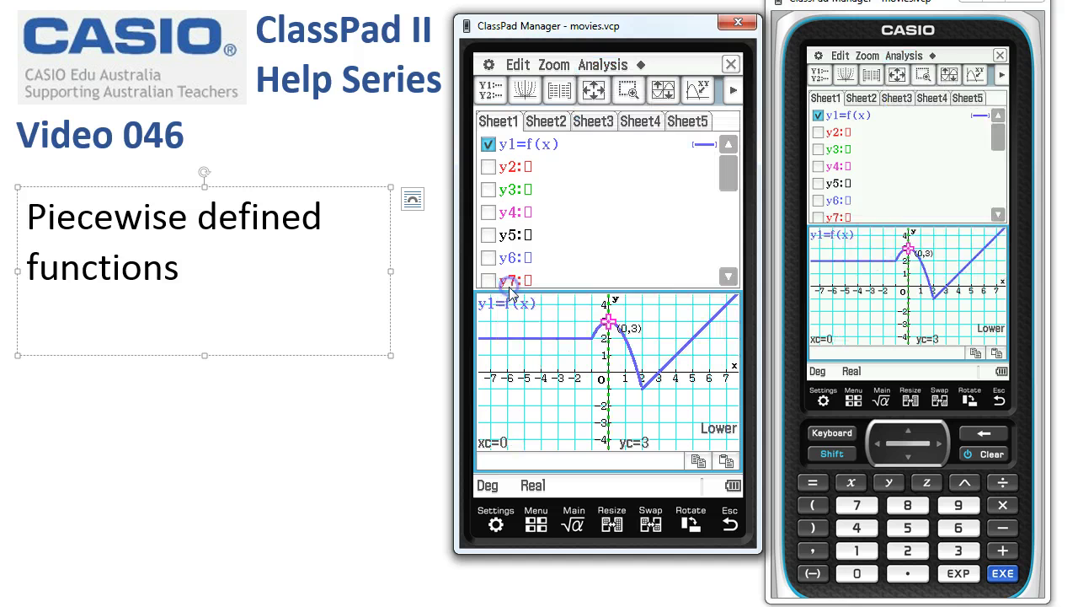
{"action": "left_click", "coordinate": [1001, 527]}
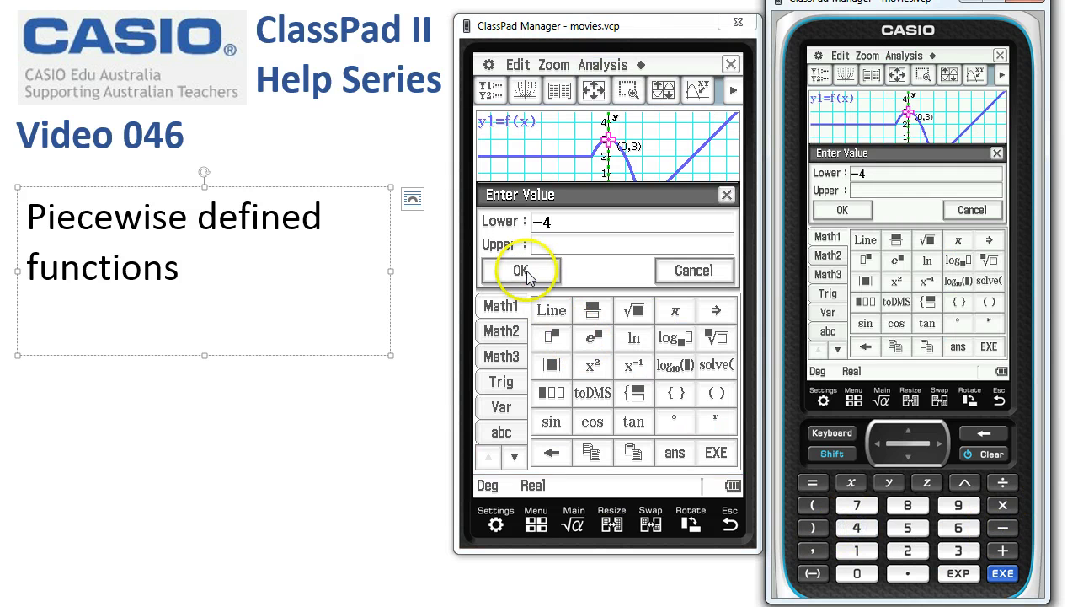
{"action": "left_click", "coordinate": [554, 243]}
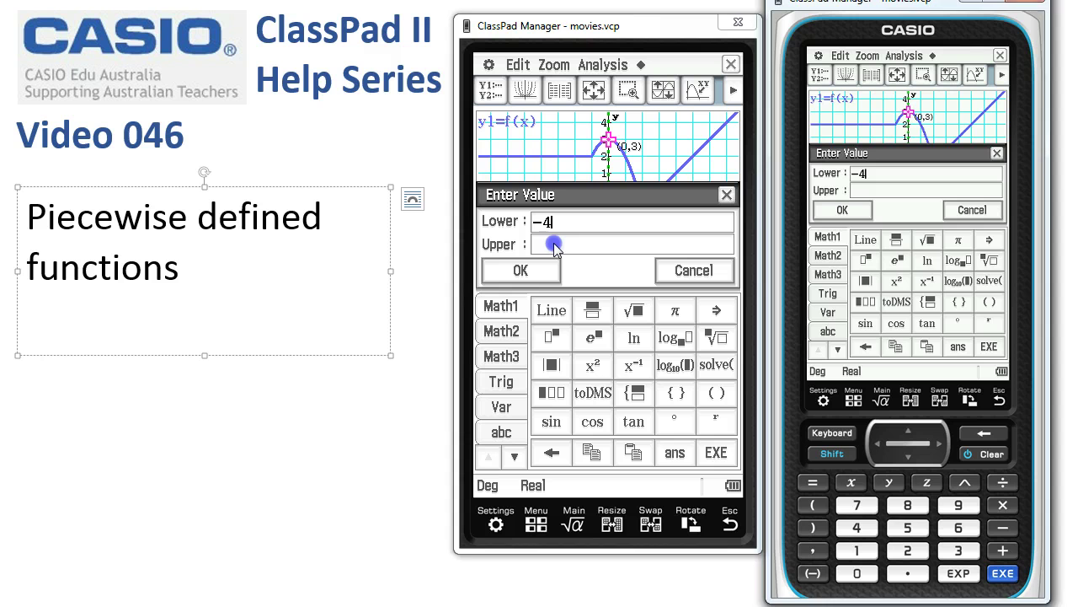
{"action": "left_click", "coordinate": [857, 527]}
{"action": "left_click", "coordinate": [521, 271]}
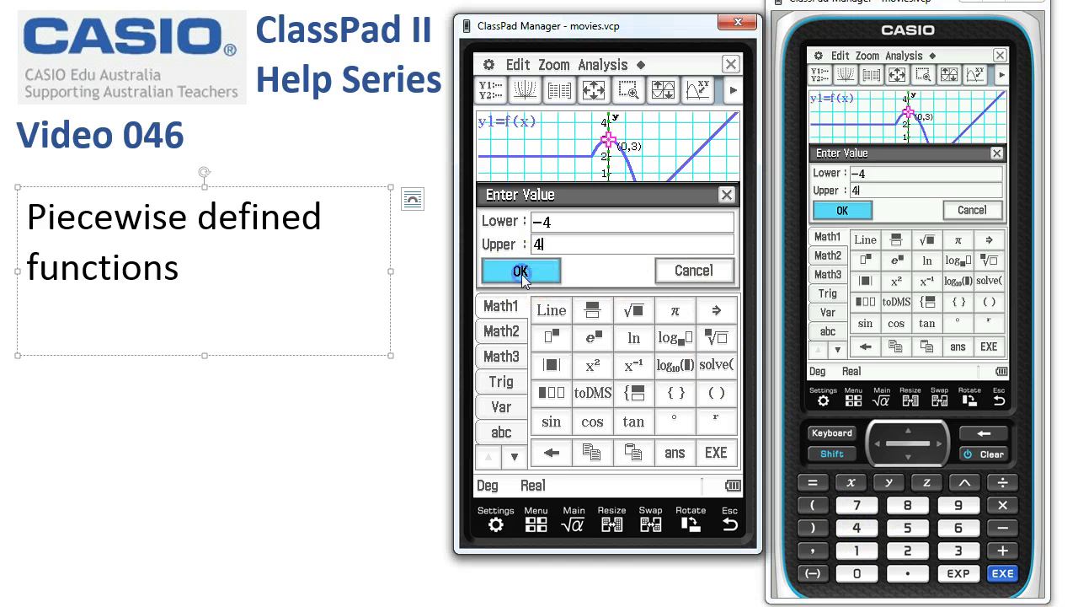